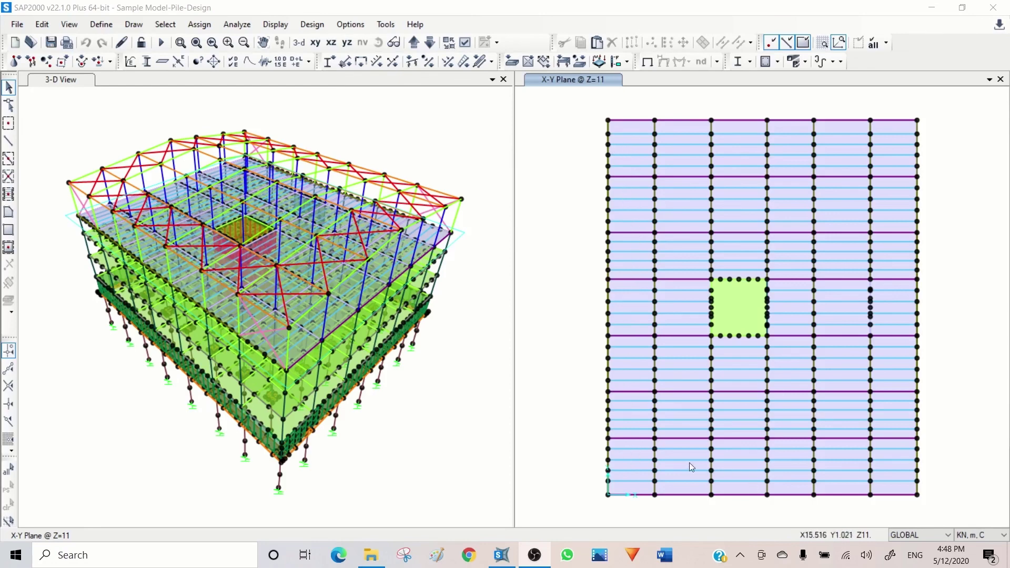
Step: Assign automatic area meshing to the upper-left slab panel at Z=11 using the general divide tool with a 1 m maximum size
left_click(630, 150)
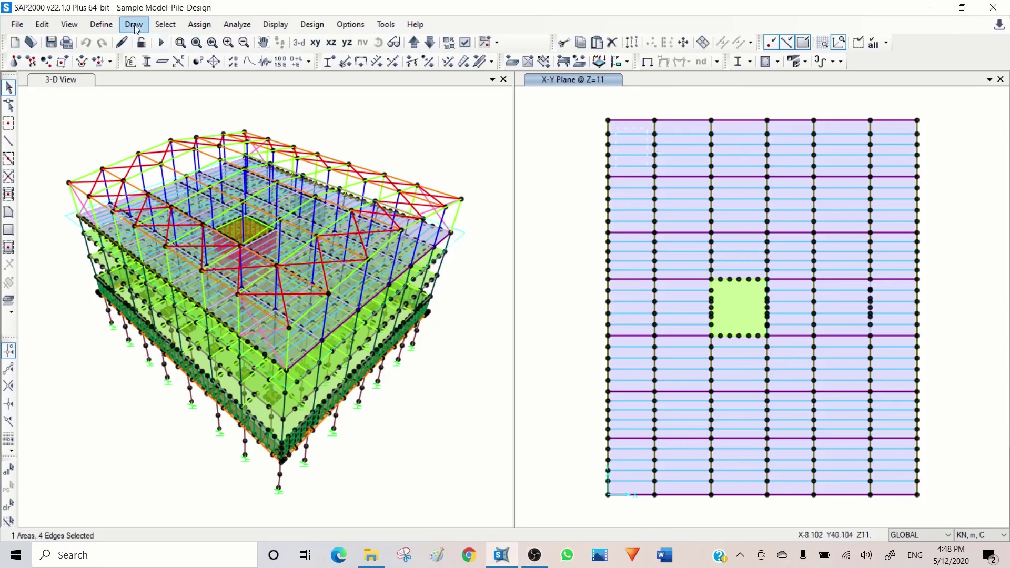
left_click(206, 25)
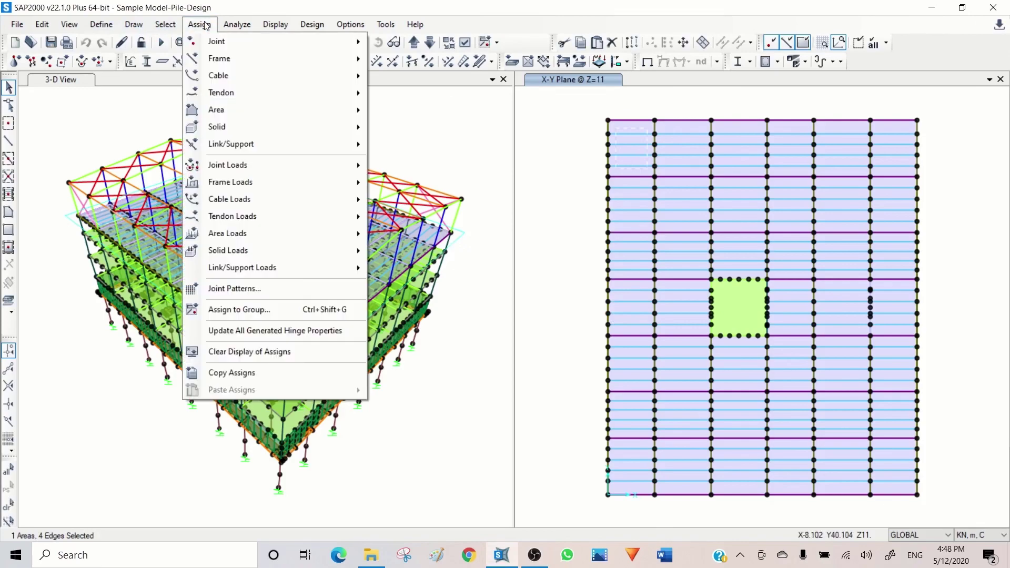
mouse_move(221, 109)
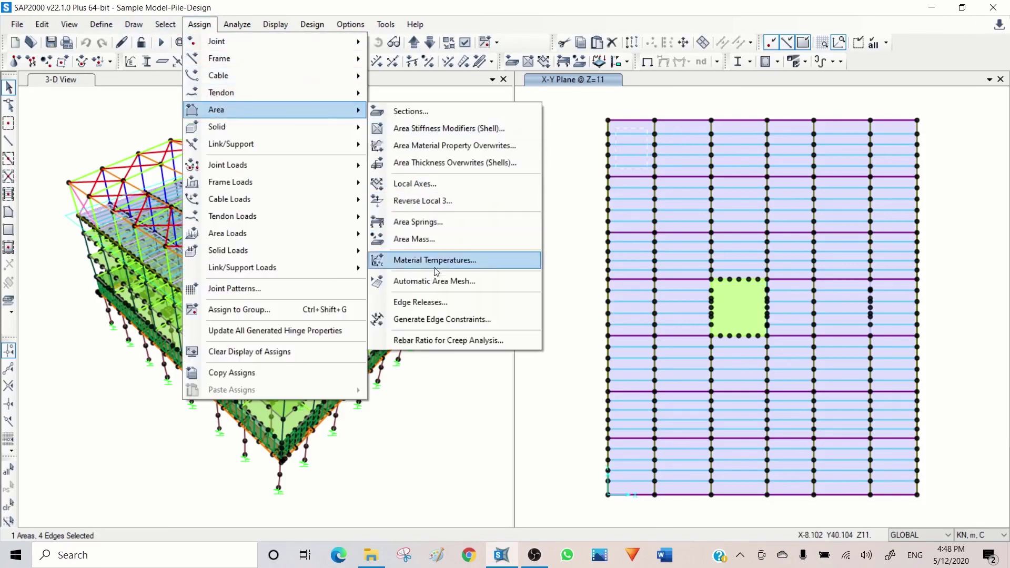
left_click(432, 282)
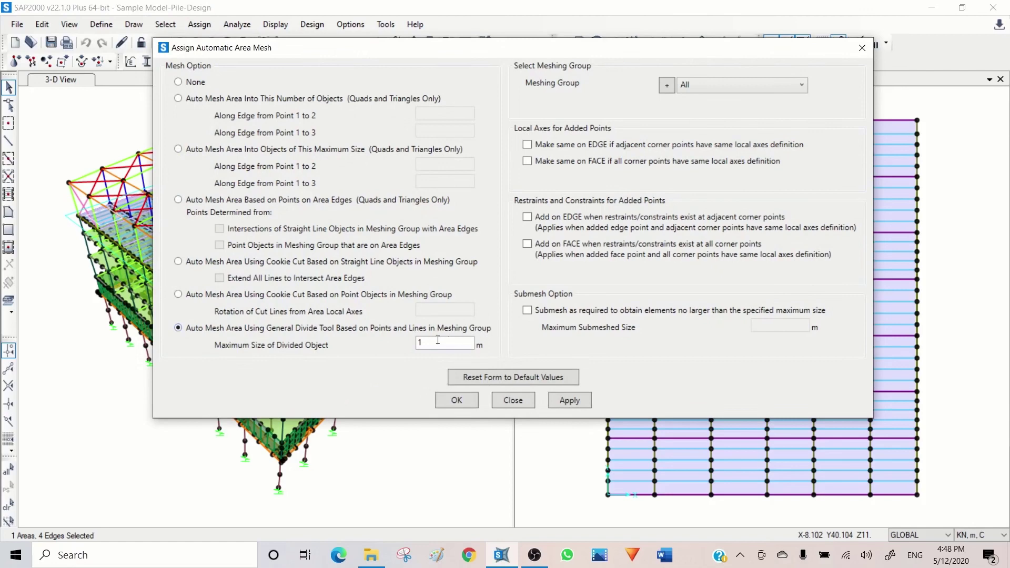
left_click_drag(544, 50, 359, 44)
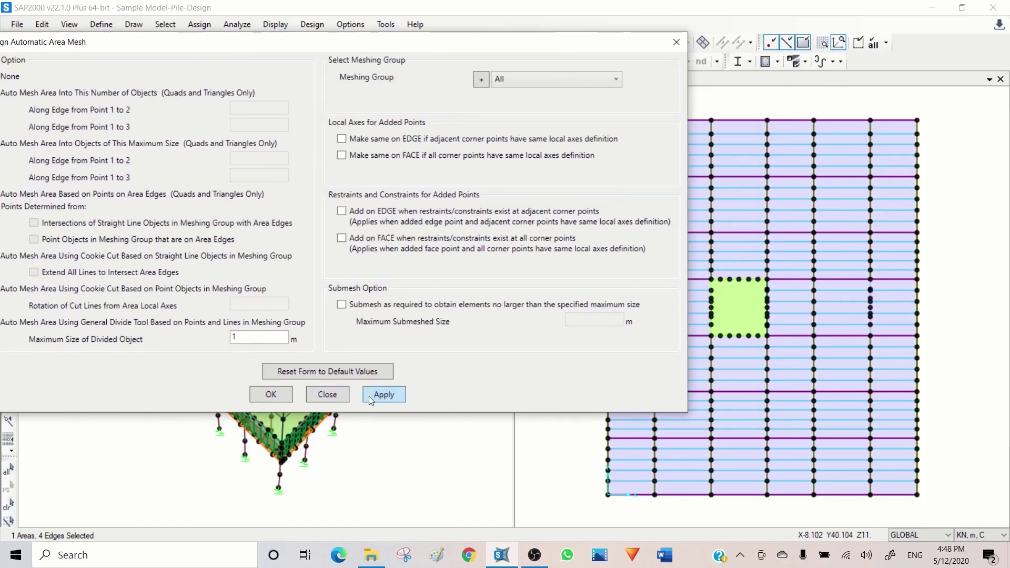
left_click(384, 396)
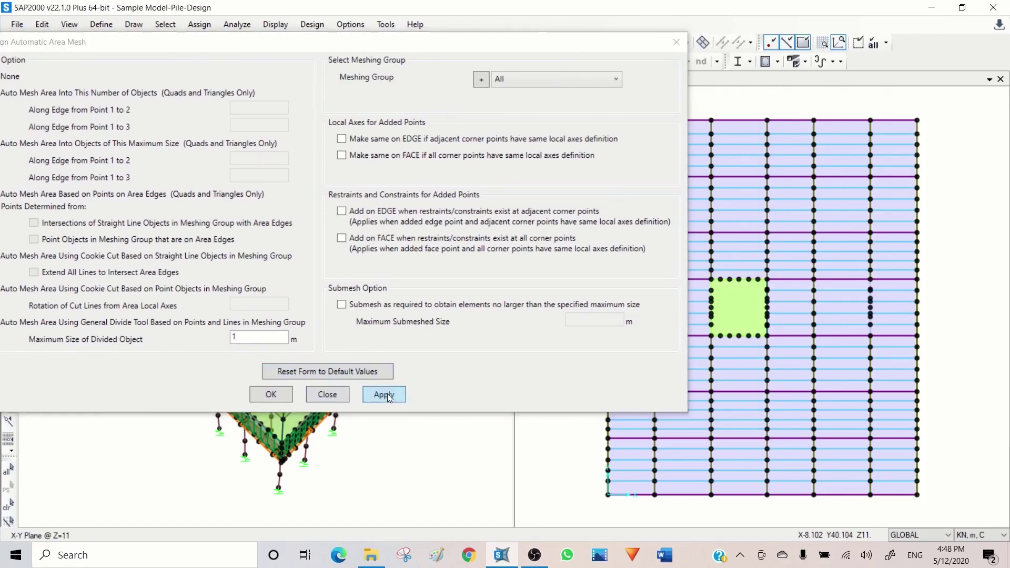
left_click(677, 42)
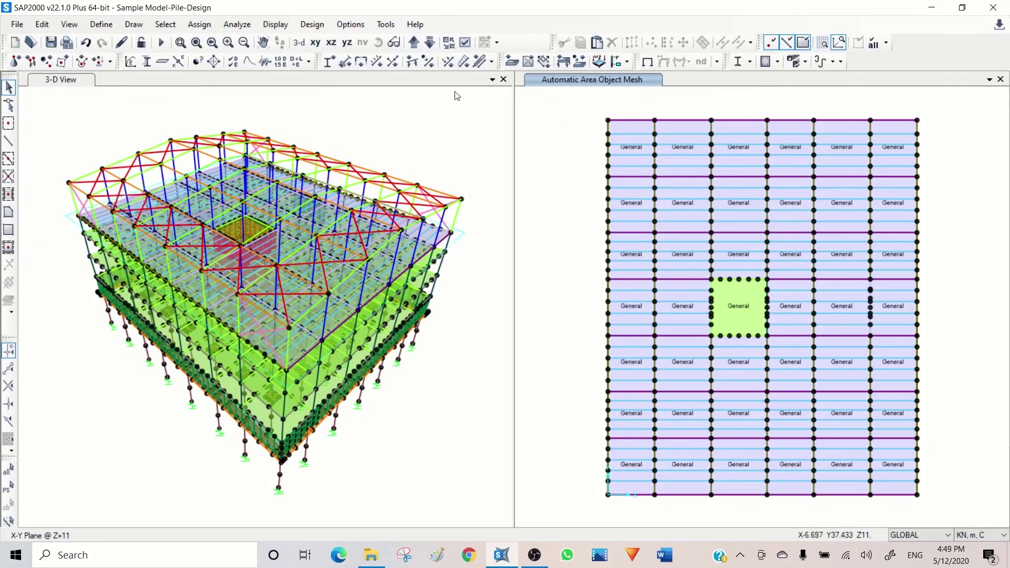
Step: Examine the automatic area mesh assignments on plan levels Z=8, Z=4 and Z=0, and return to Z=11
left_click(431, 43)
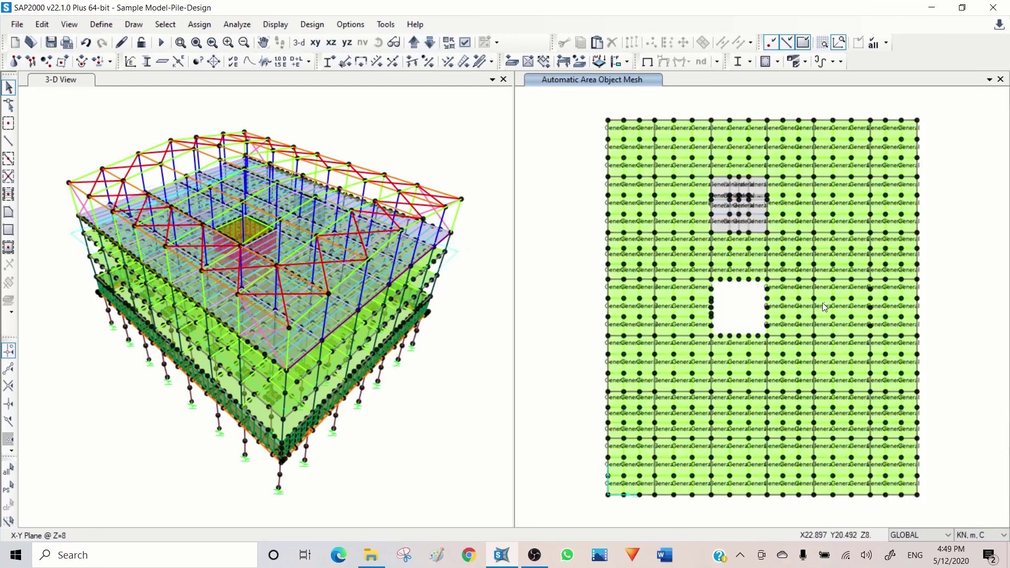
left_click(430, 43)
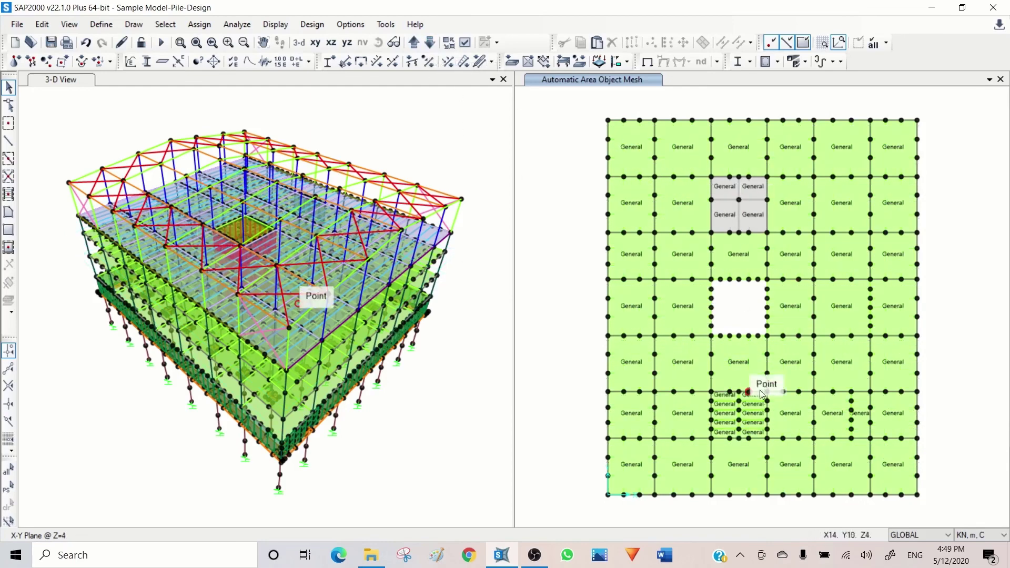
left_click(430, 43)
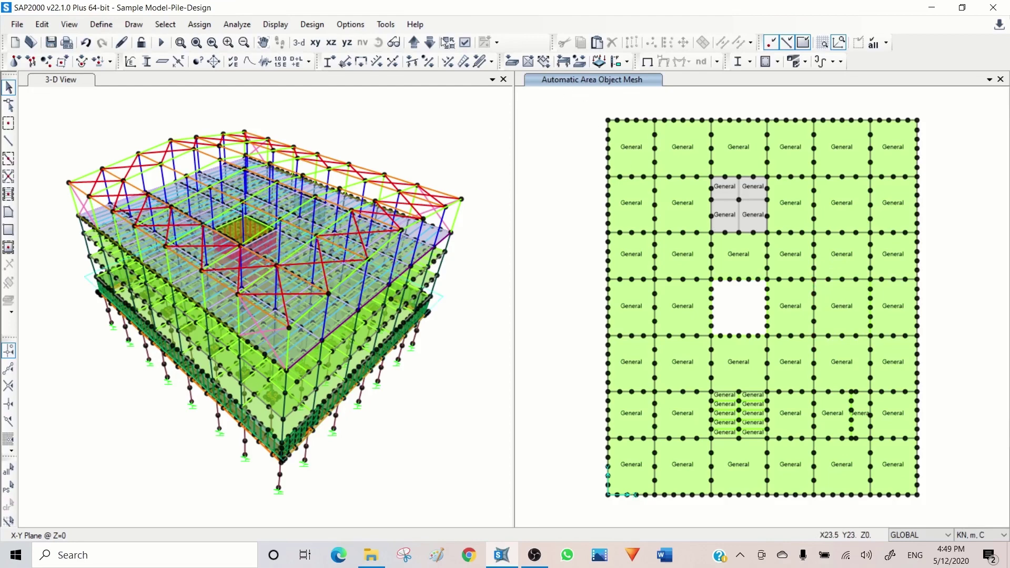
left_click(414, 43)
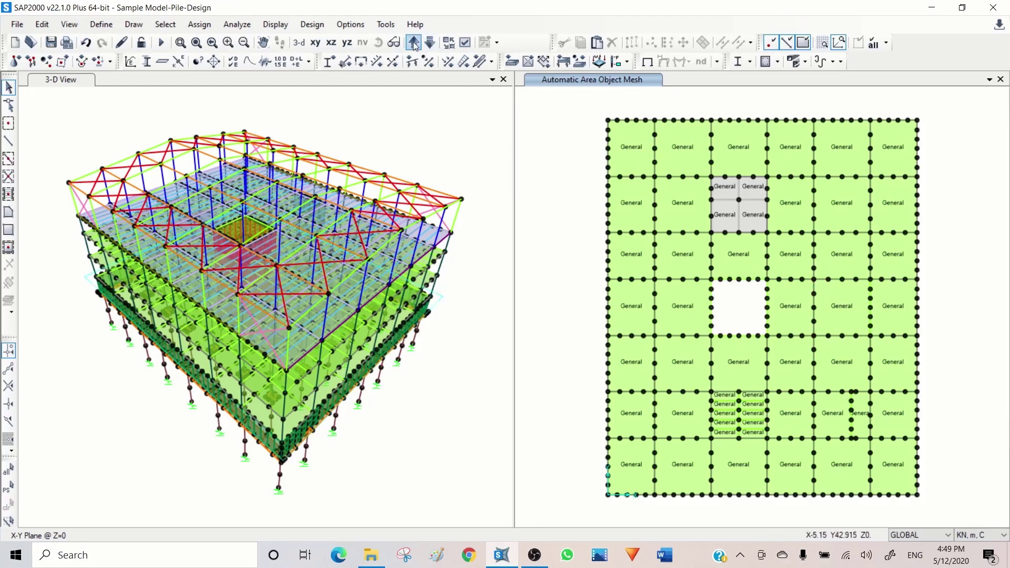
left_click(415, 43)
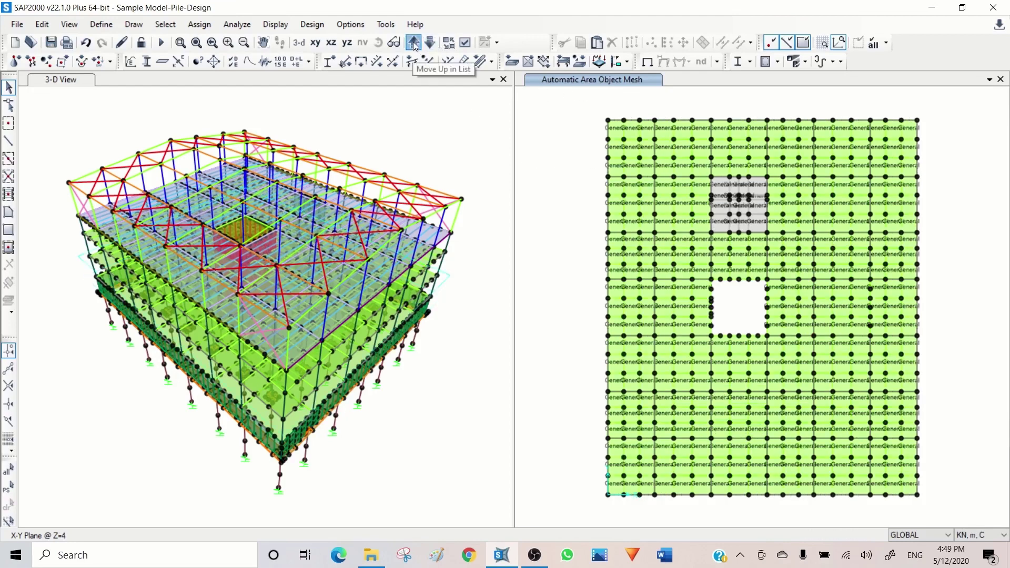
left_click(415, 43)
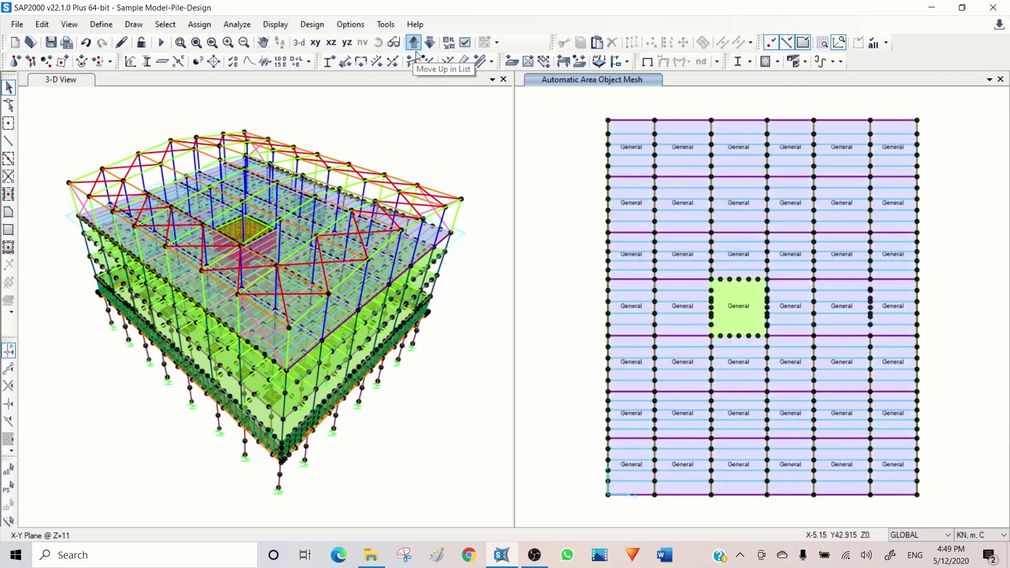
Step: Review the automatic frame mesh options of the topmost secondary beam in the second bay at Z=11, and deselect the beam
left_click(689, 135)
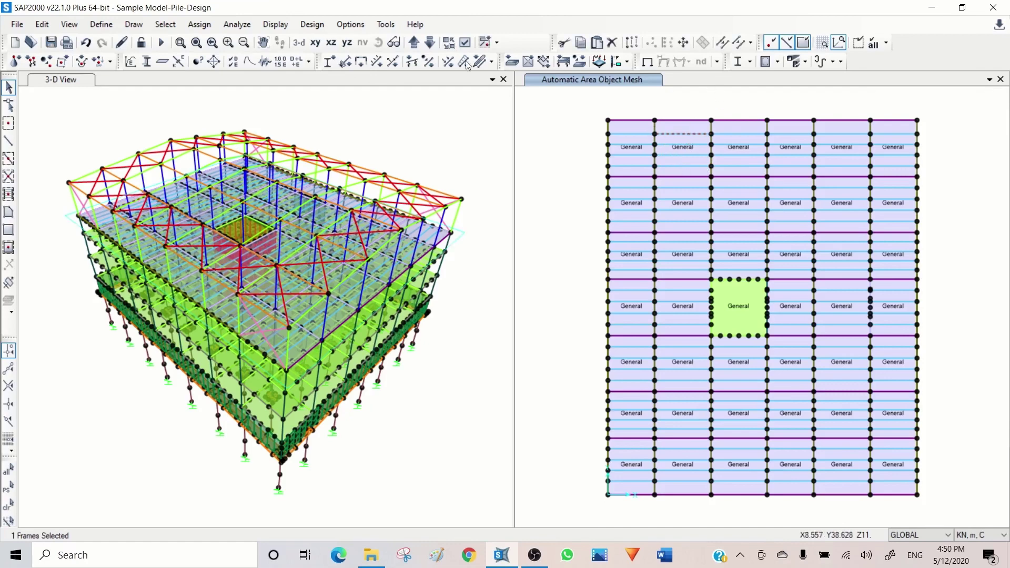
left_click(204, 26)
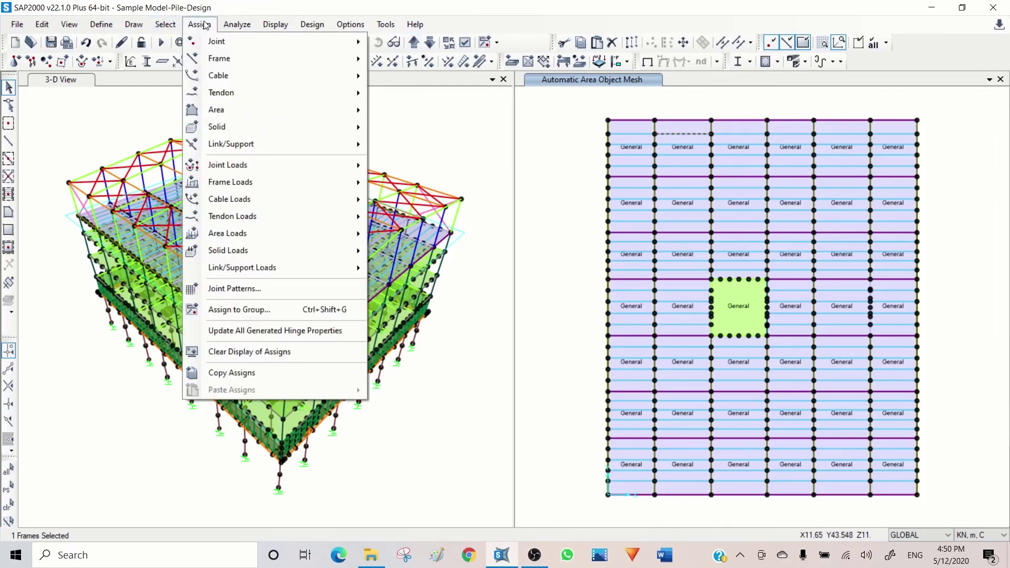
mouse_move(221, 61)
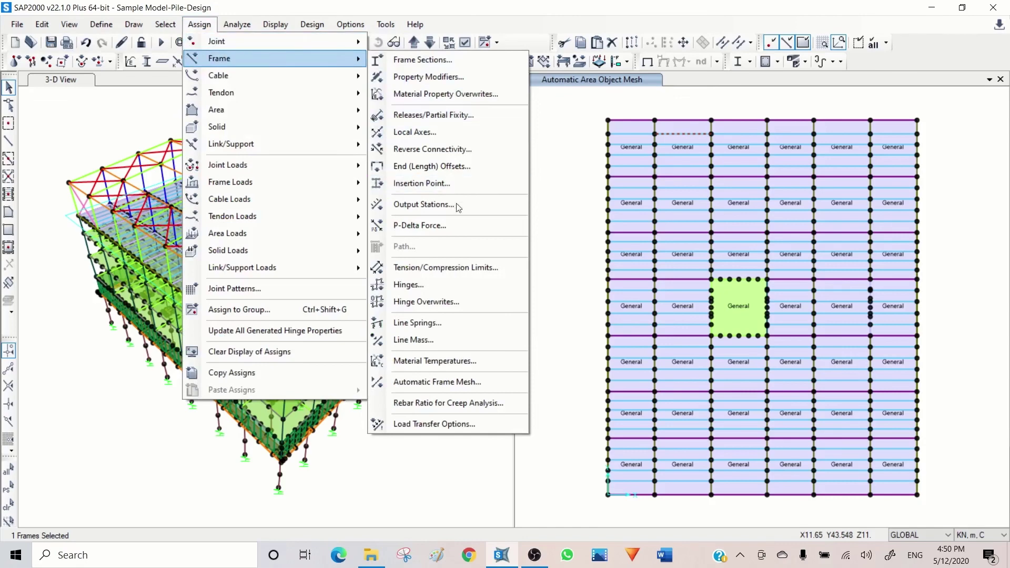
left_click(456, 383)
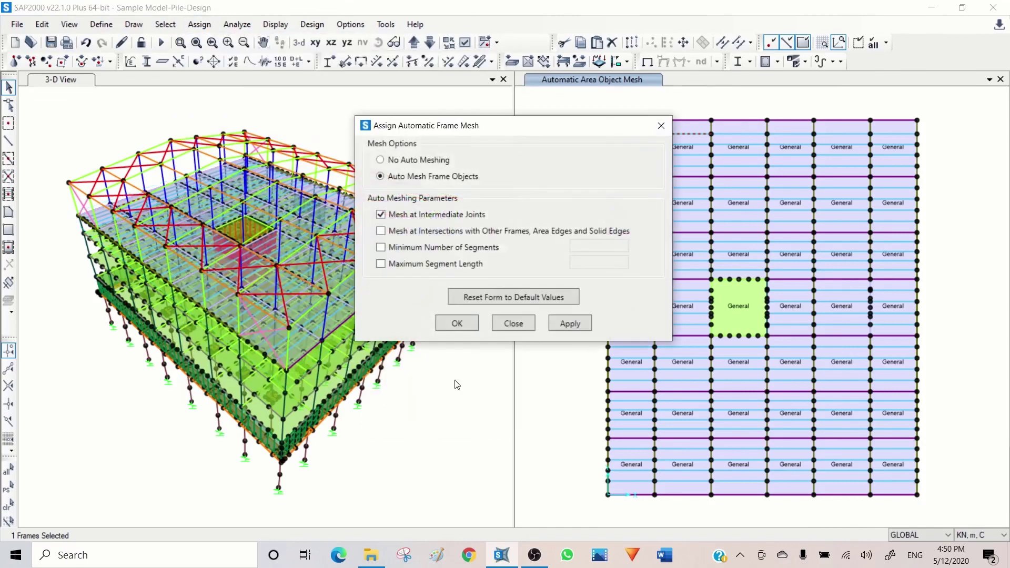
left_click_drag(473, 125, 246, 114)
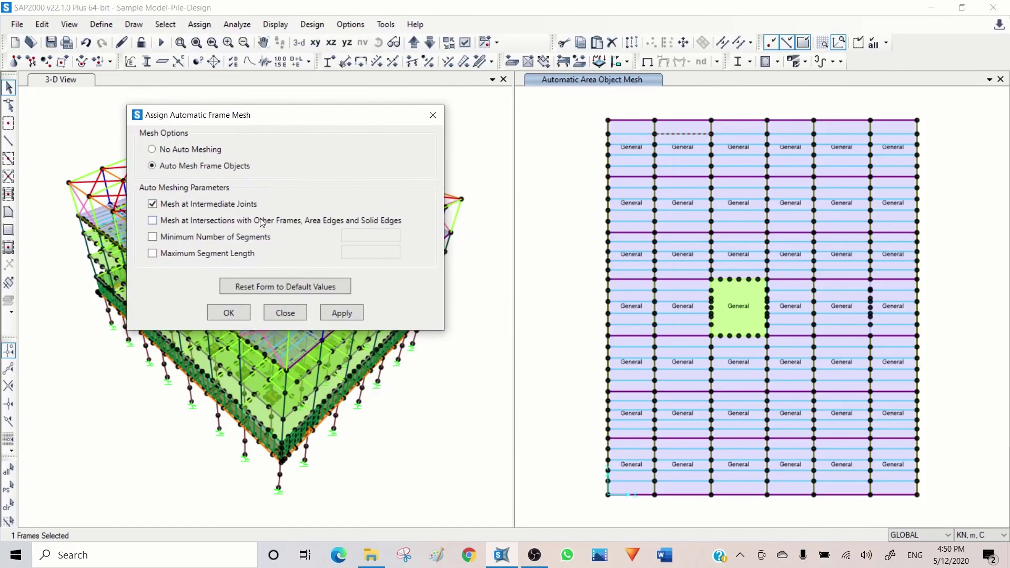
left_click_drag(274, 108, 266, 343)
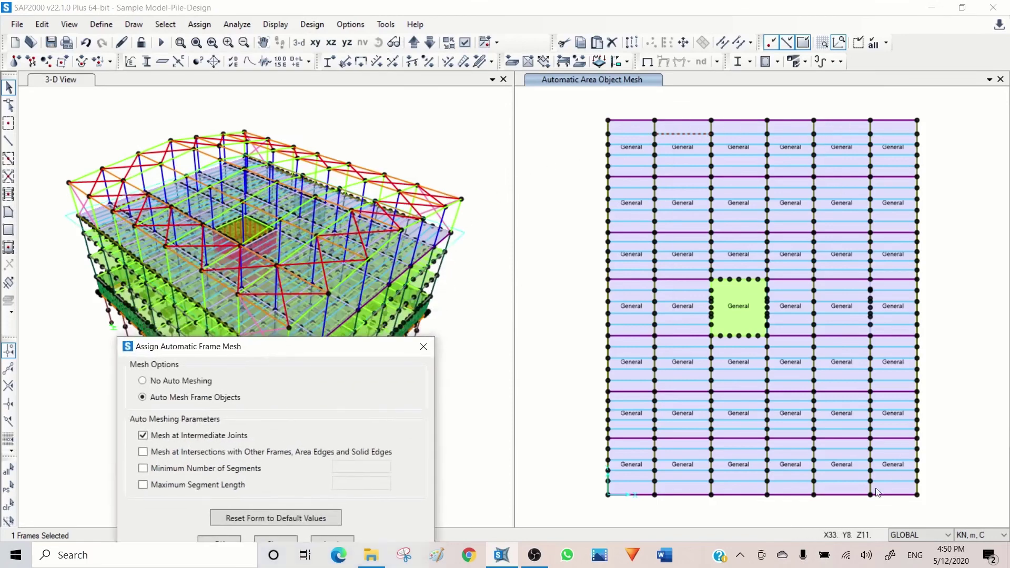
left_click_drag(352, 351, 285, 210)
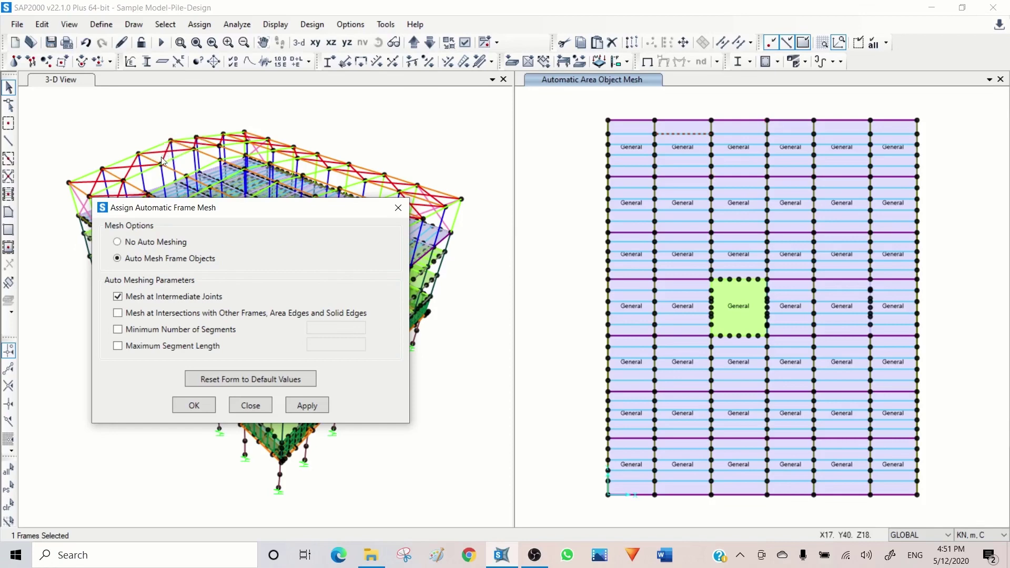
left_click(250, 405)
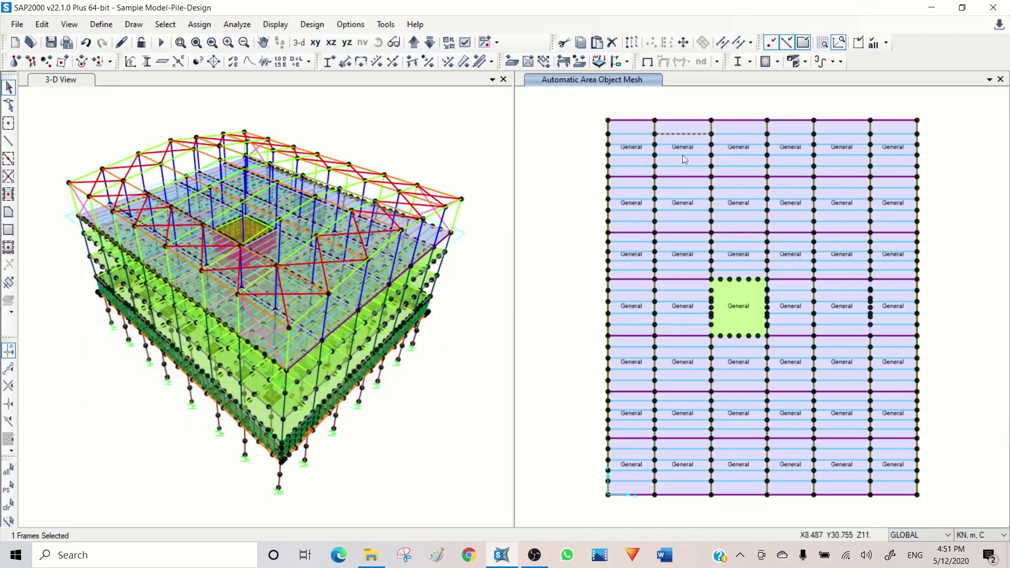
left_click(683, 133)
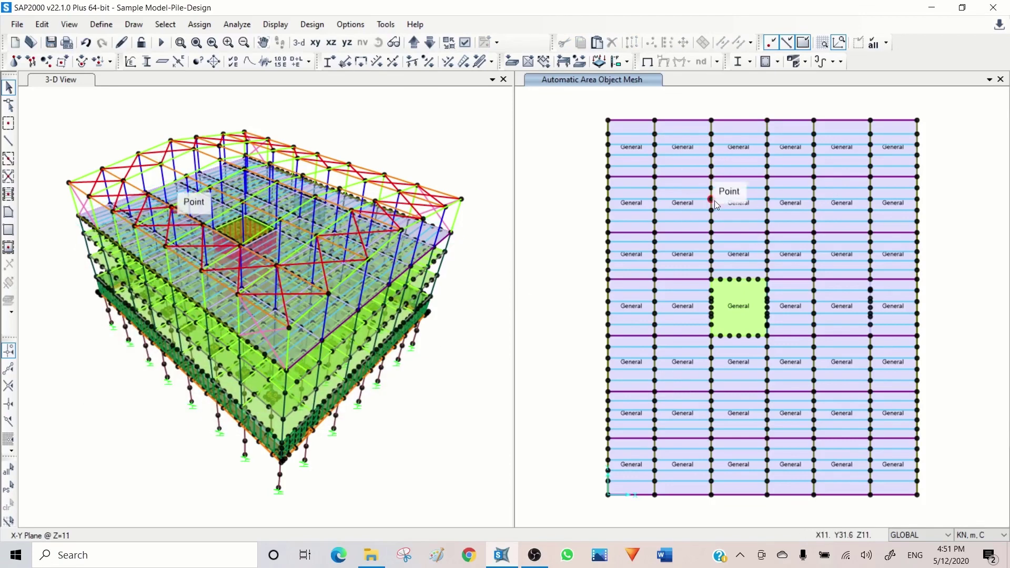
Step: Step the plan view down to the foundation level at Z=-3 to examine its area mesh assignments
left_click(395, 127)
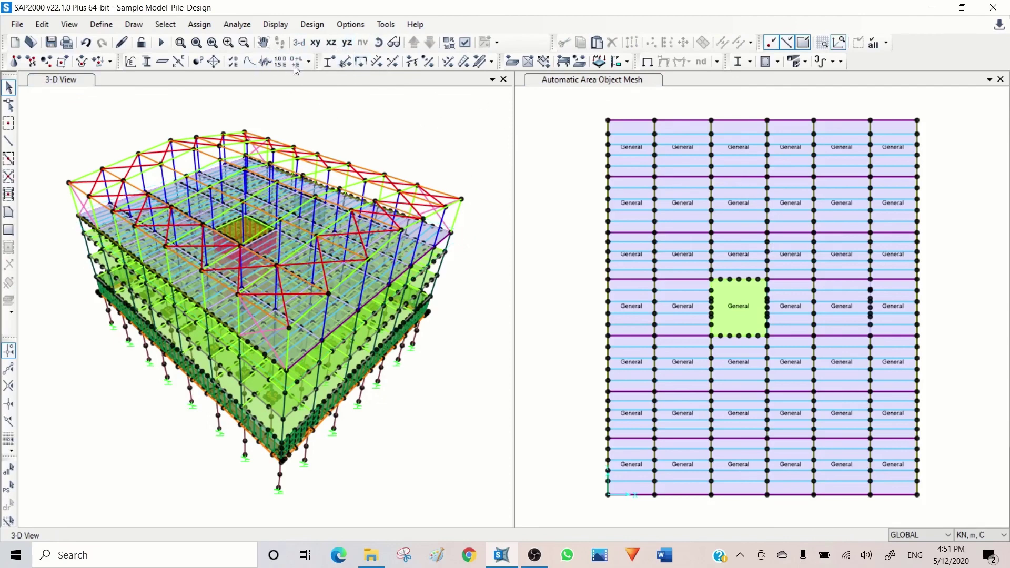
left_click(430, 43)
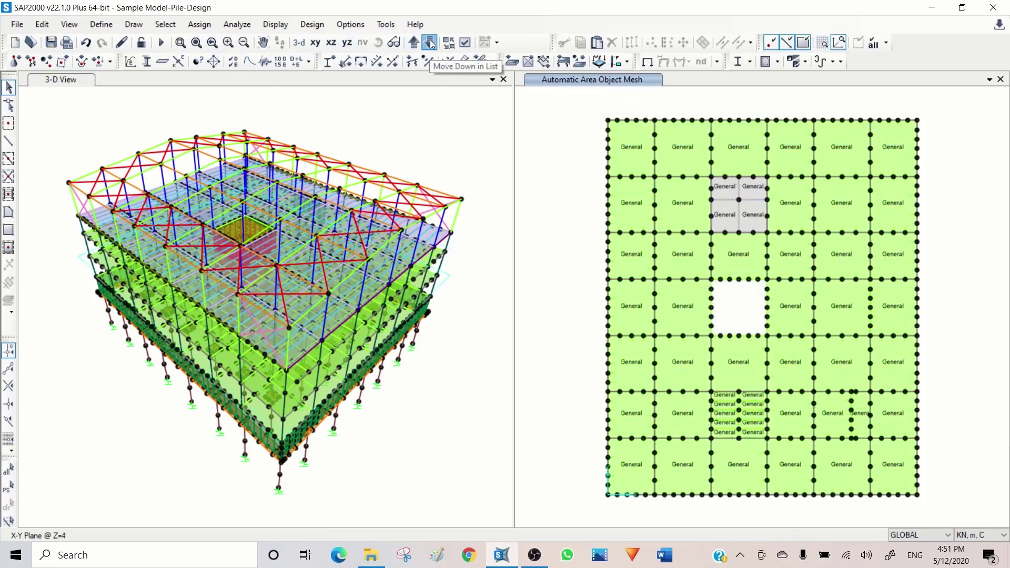
left_click(431, 44)
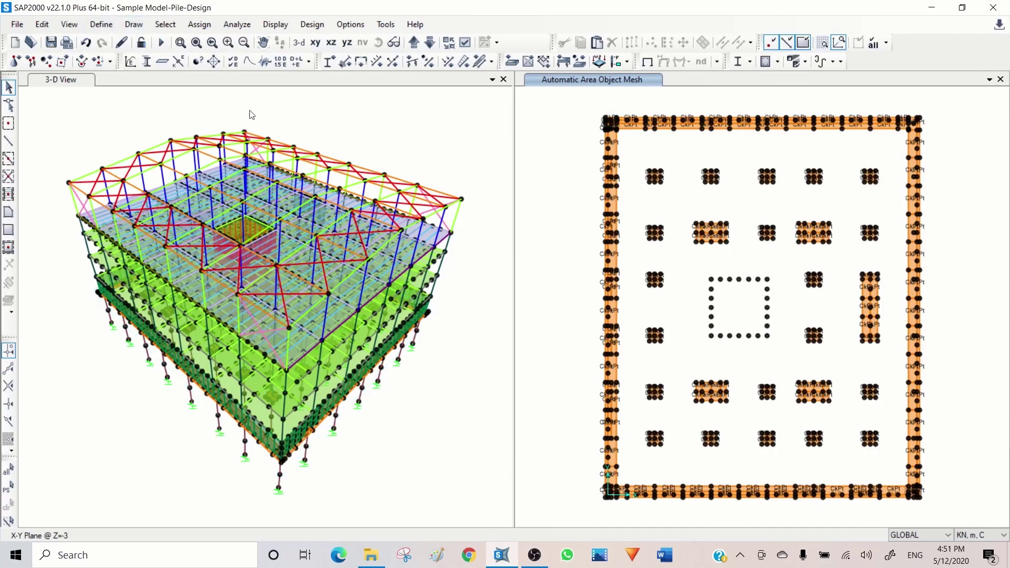
Step: Limit the 3-D view to the foundation by setting the Z-axis maximum to -3 m
left_click(288, 100)
left_click(68, 24)
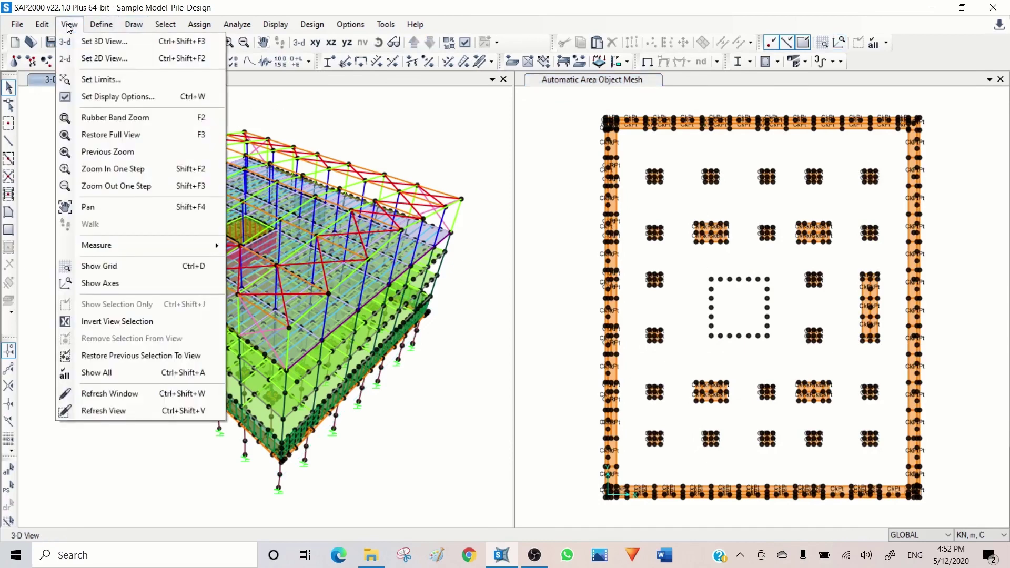
left_click(101, 79)
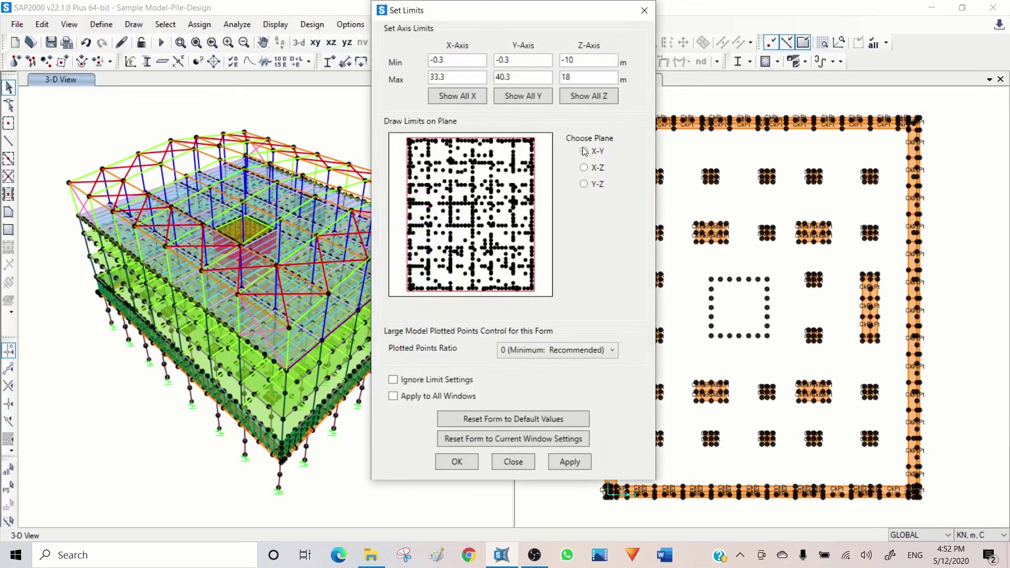
left_click(578, 75)
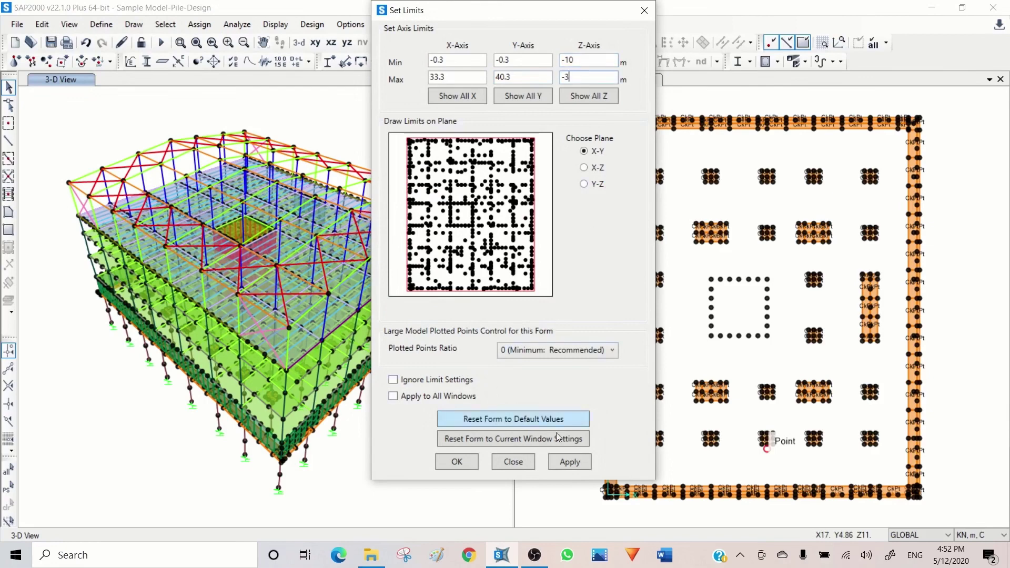
left_click(569, 463)
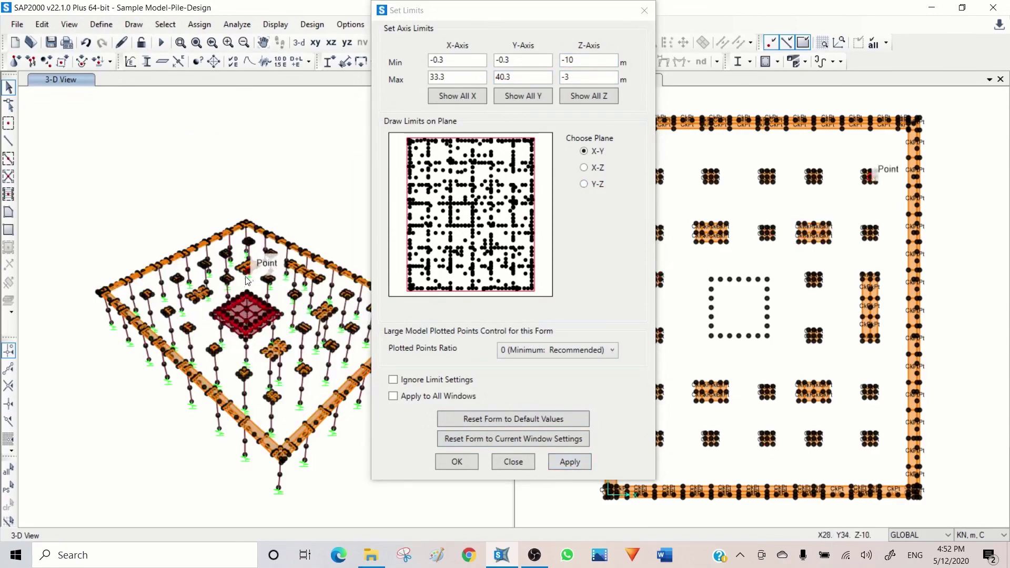
Step: Inspect the property assignments of one area element on the foundation pad beside the central pit in the 3-D view
left_click(181, 43)
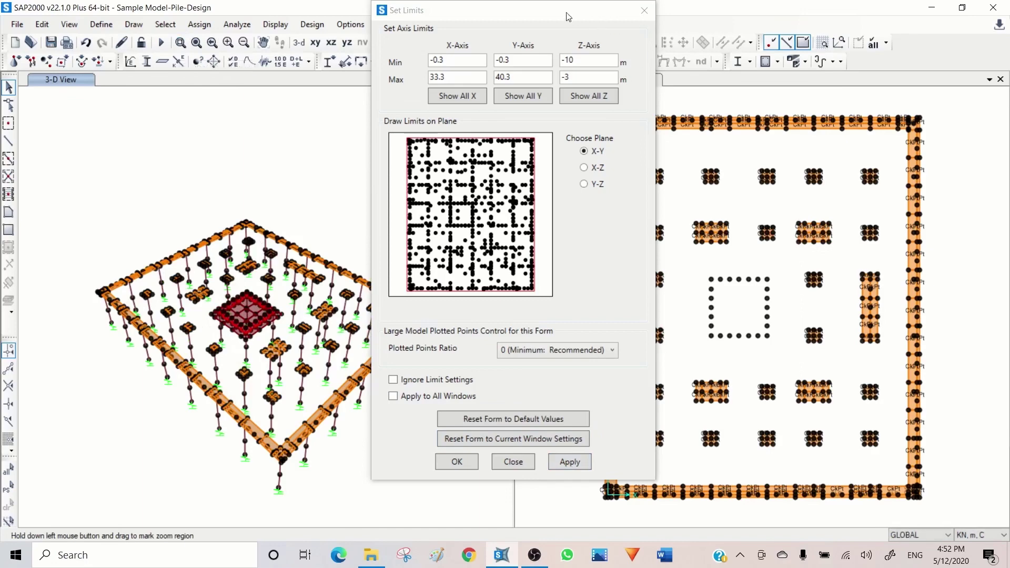
left_click_drag(572, 10, 784, 37)
left_click_drag(319, 227, 167, 379)
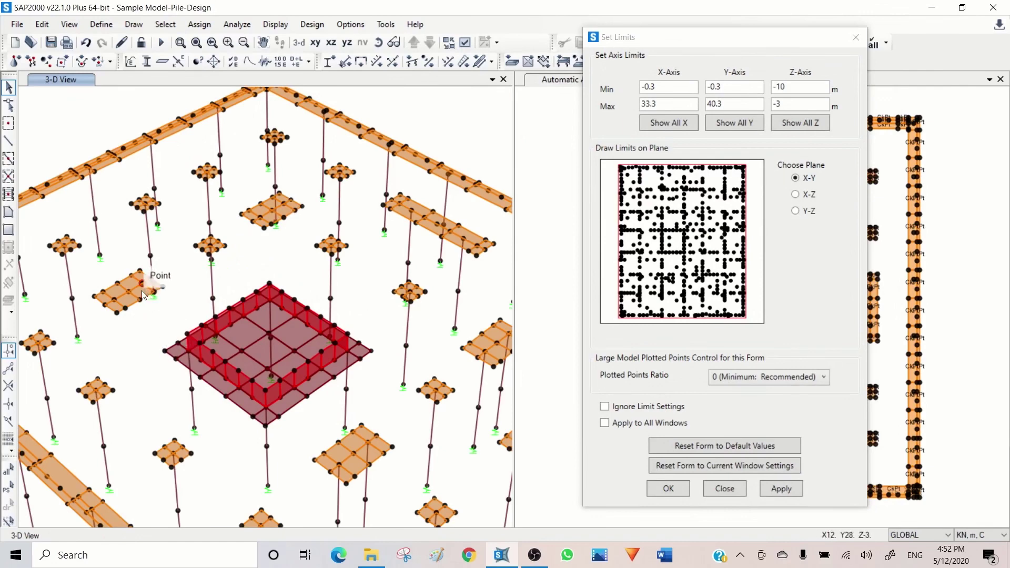
scroll(155, 315, "up", 5)
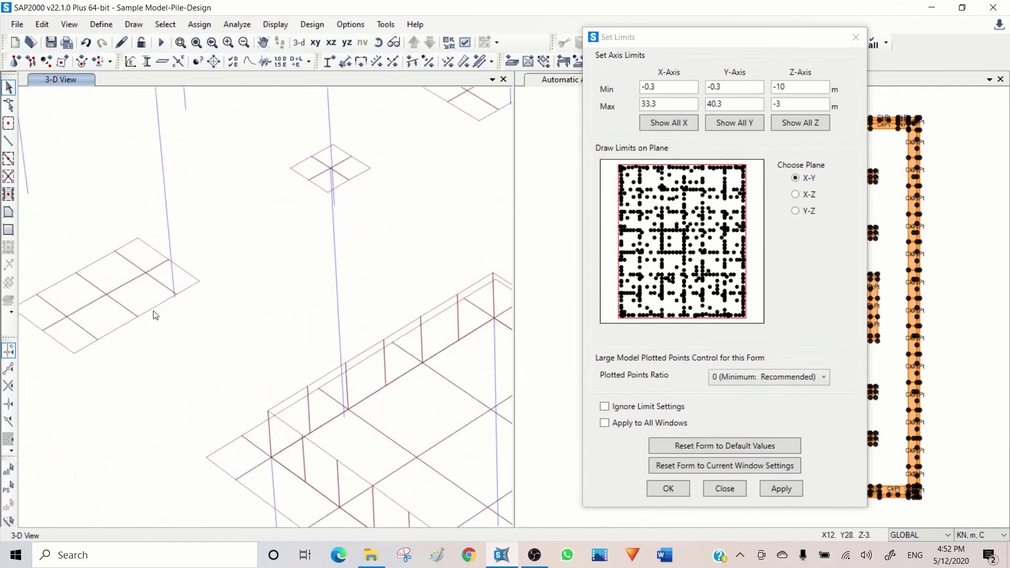
scroll(155, 315, "up", 2)
left_click(147, 304)
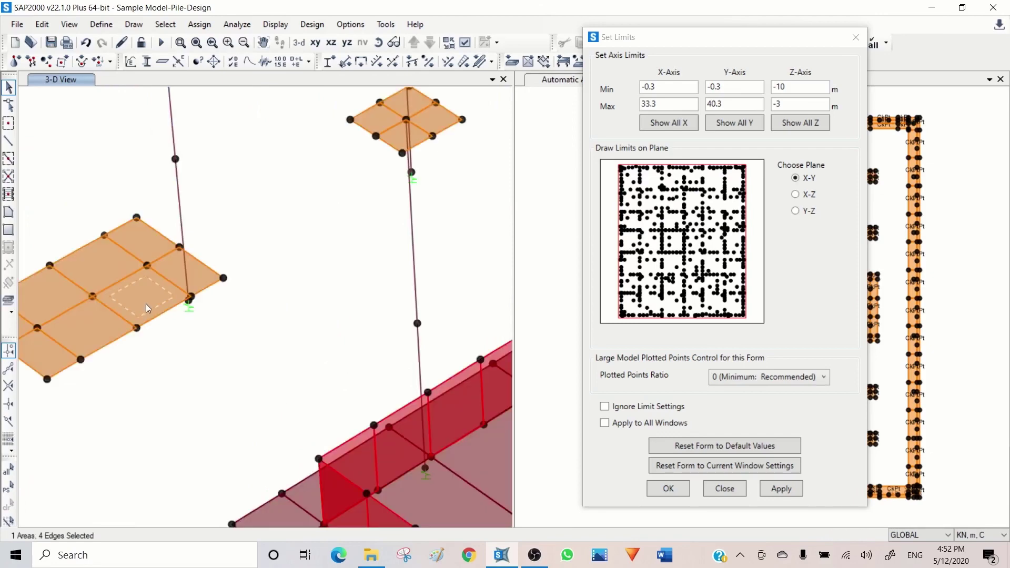
right_click(147, 304)
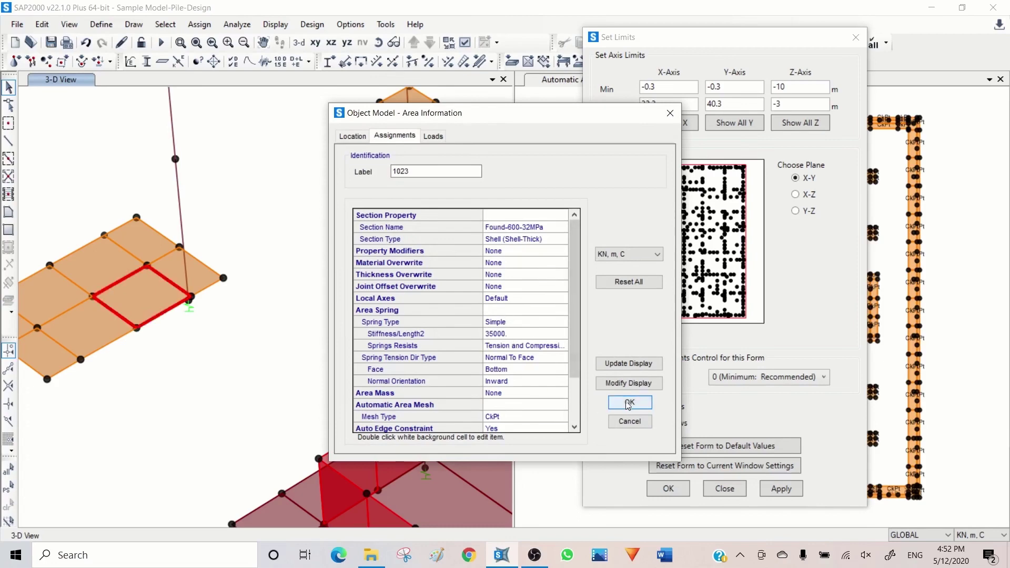
left_click(622, 422)
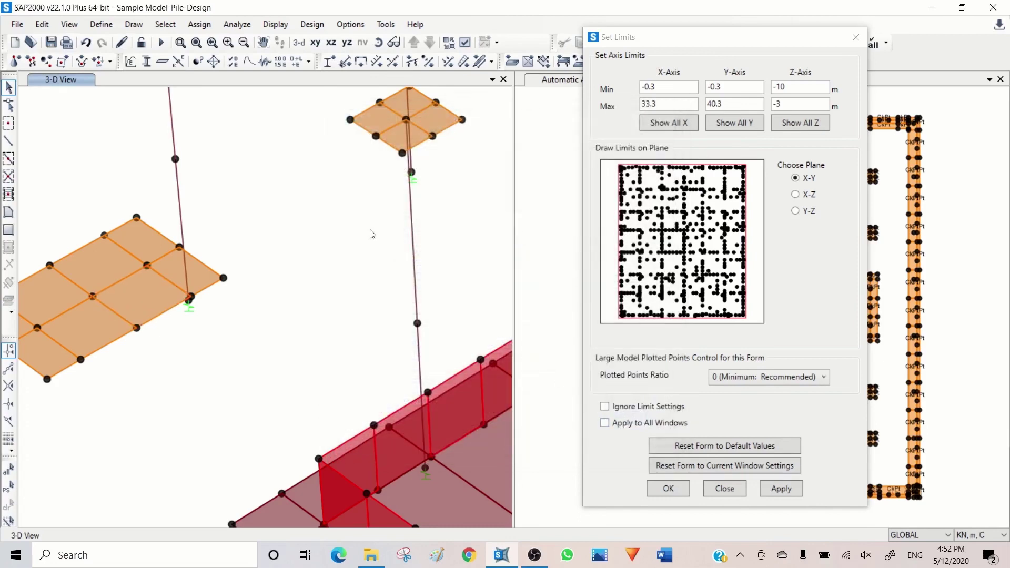
Step: Inspect the assignments of an area element on the small square foundation pad and of the bottom joint of a pile
right_click(377, 118)
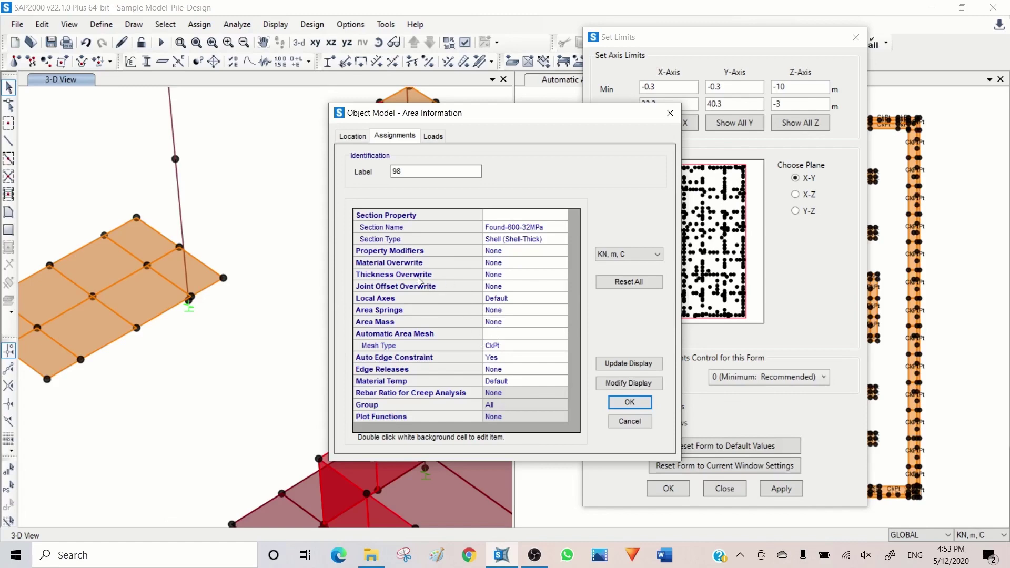
left_click(620, 426)
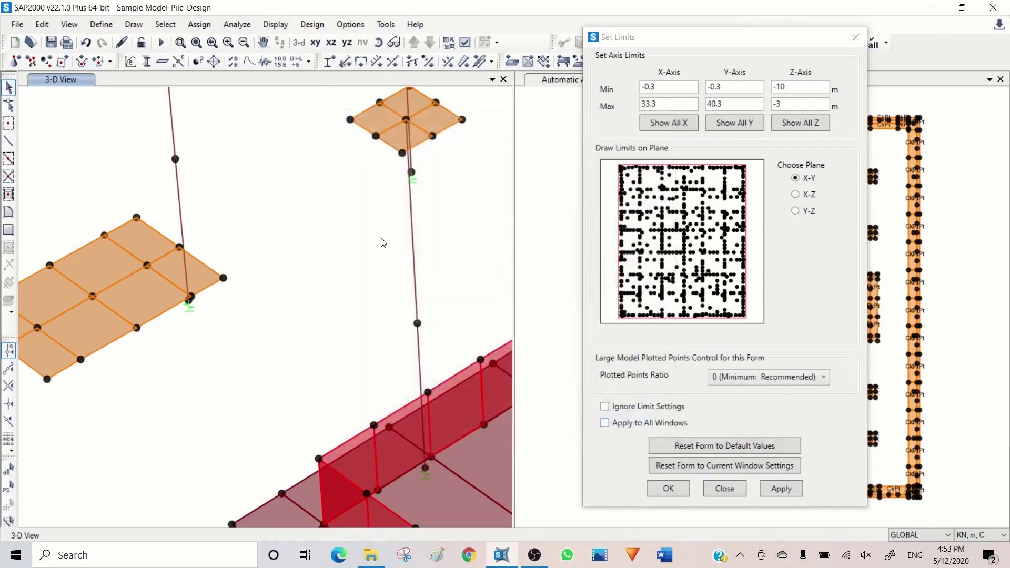
scroll(383, 243, "down", 6)
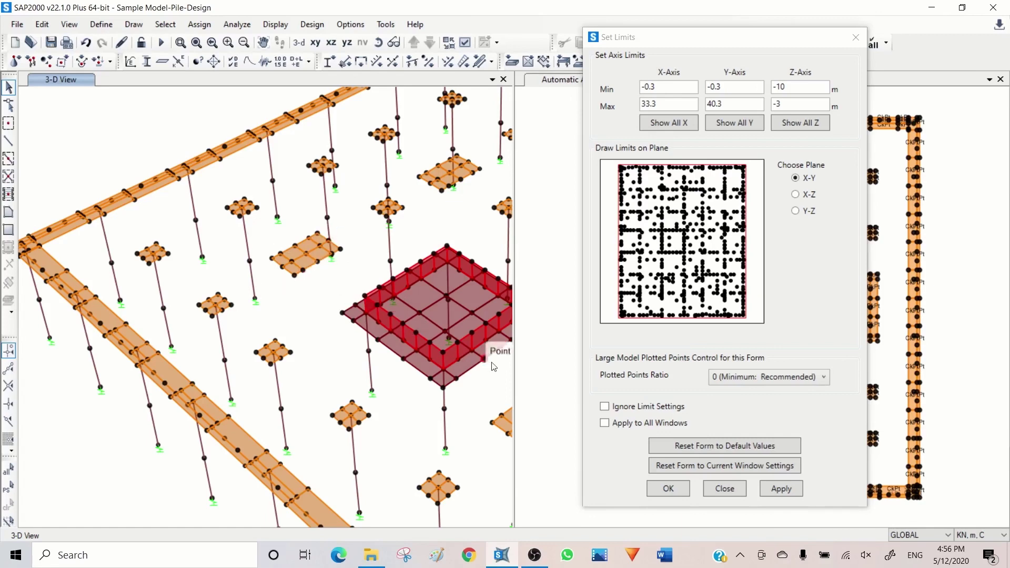
left_click(725, 489)
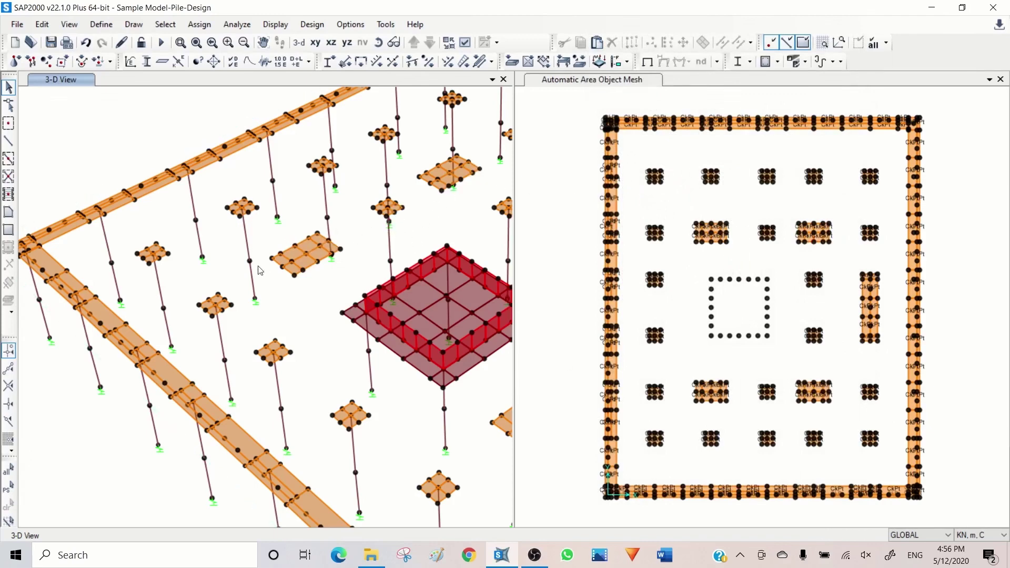
right_click(232, 401)
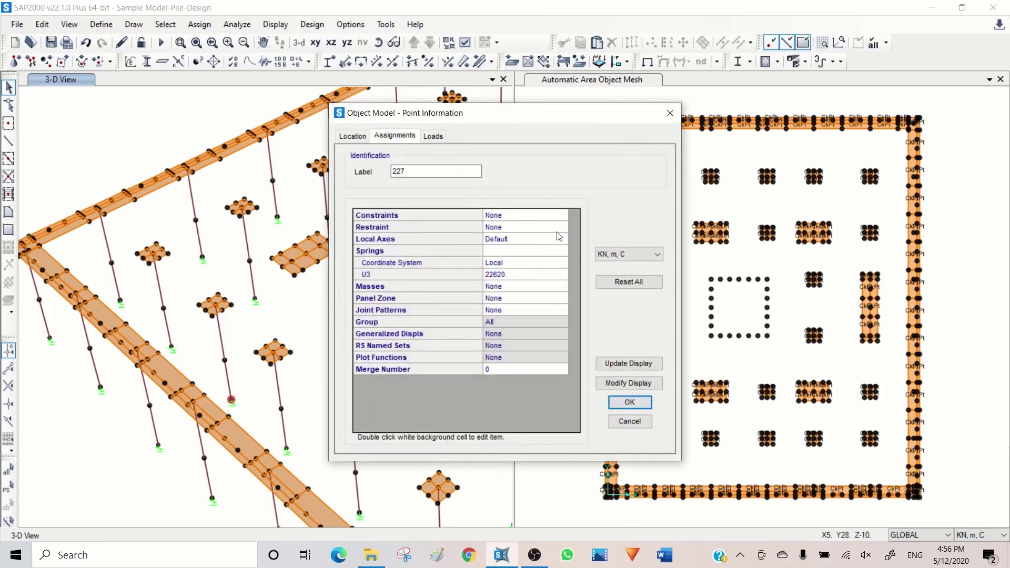
left_click(630, 421)
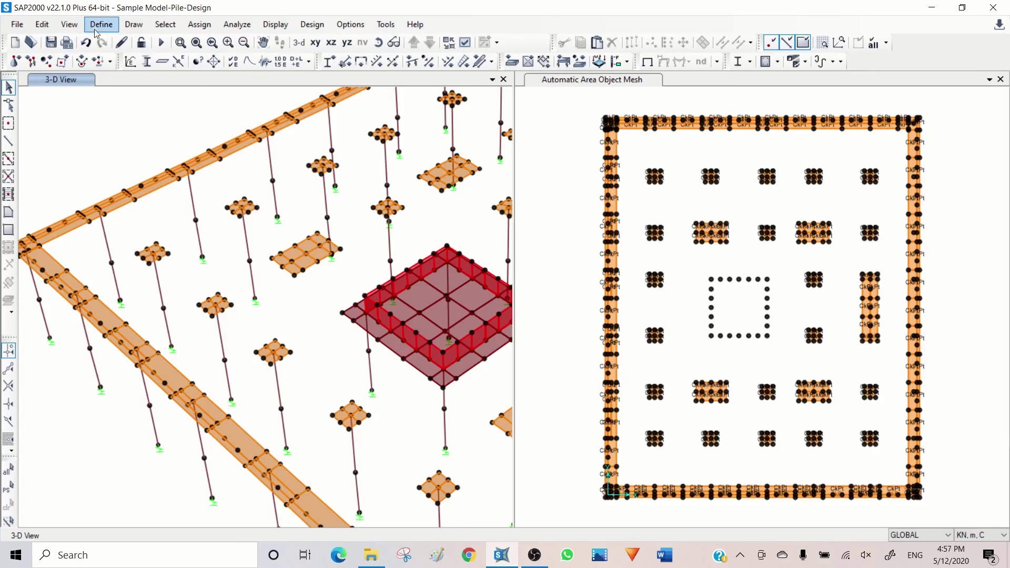
Step: Restore the full building height in the 3-D view by resetting the Z-axis limits to show all
left_click(75, 27)
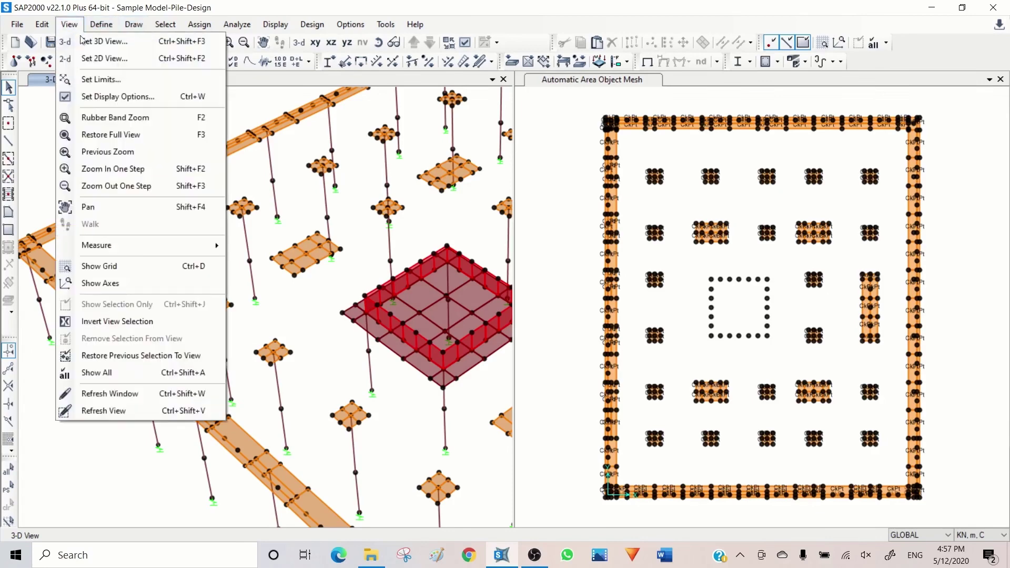
left_click(99, 79)
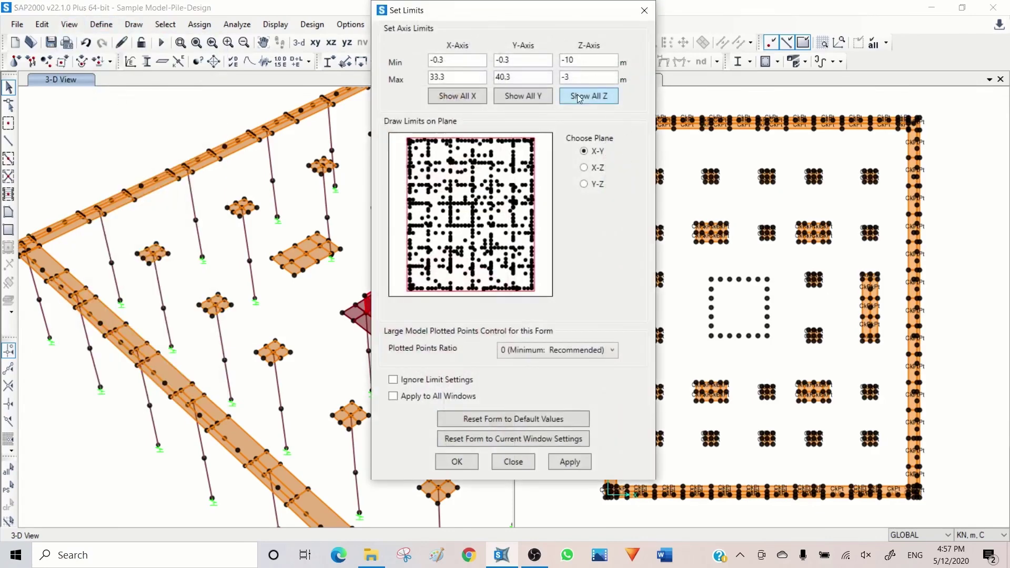
left_click(578, 96)
left_click(561, 462)
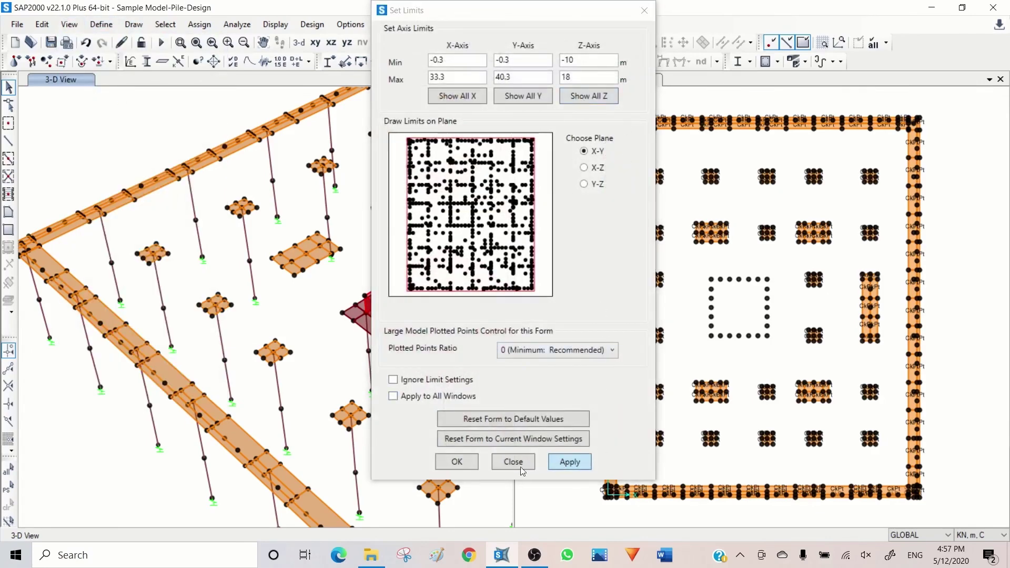
left_click(514, 464)
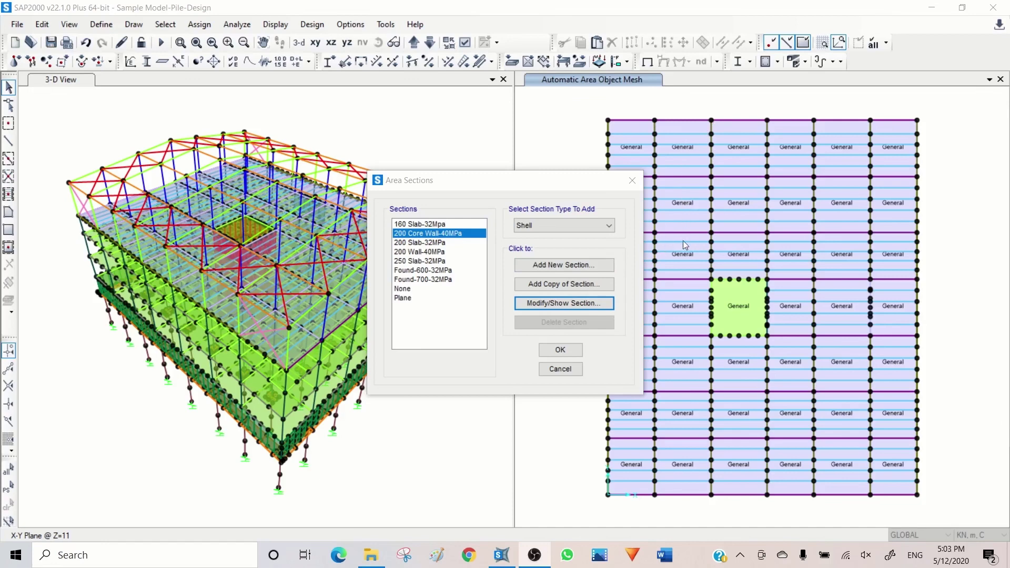
Step: Review the stiffness modifiers of the 160 Slab-32Mpa area section
left_click(427, 225)
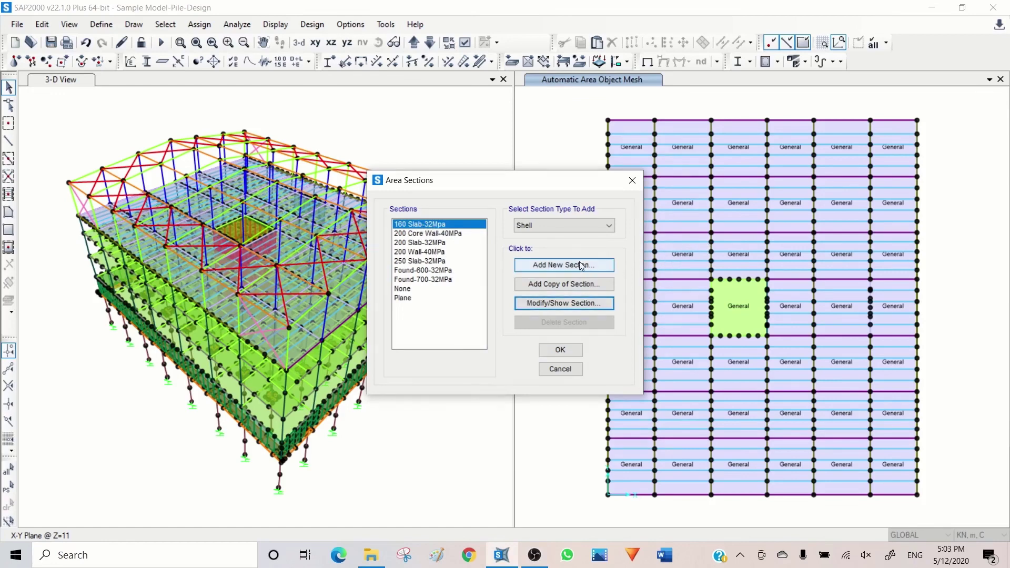
left_click(568, 303)
left_click(568, 304)
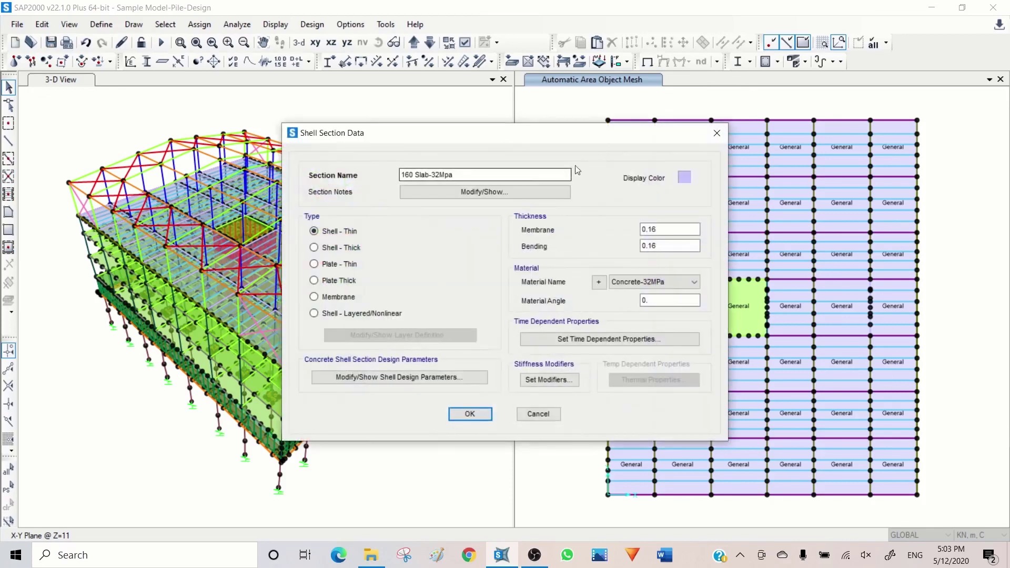
left_click(545, 380)
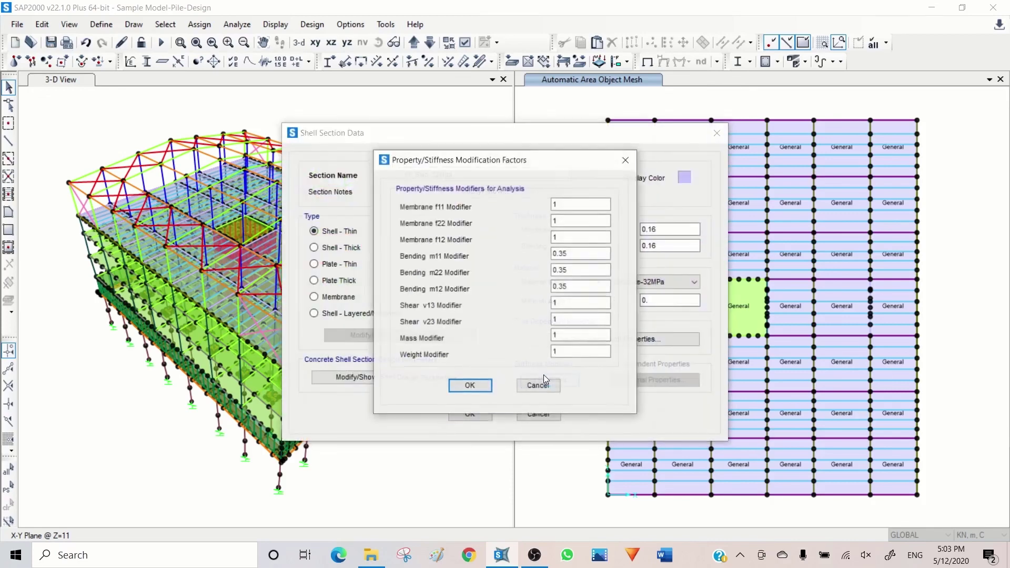
left_click(464, 388)
left_click(469, 414)
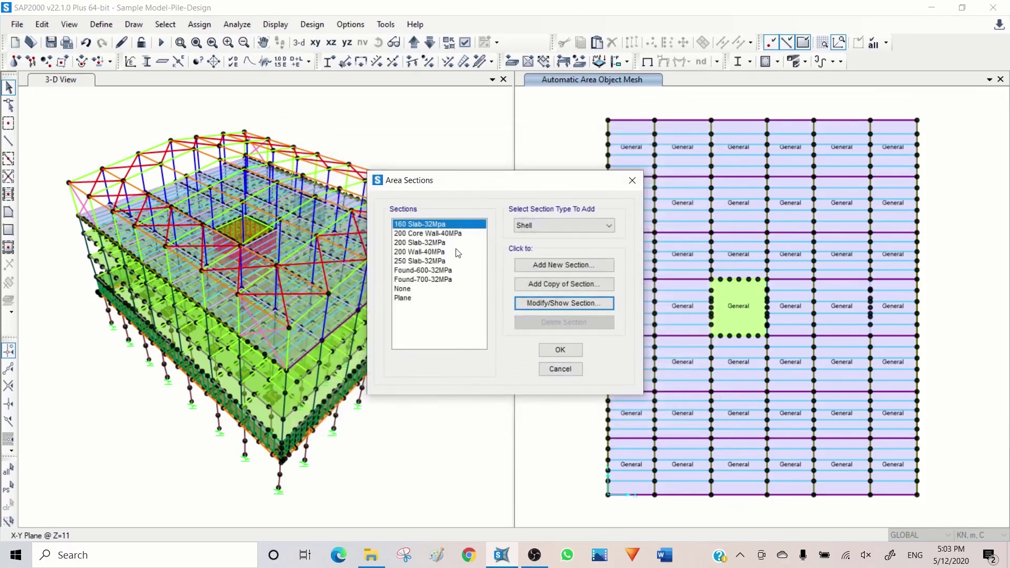
Step: Set the bending m11, m22 and m12 stiffness modifiers of the 200 Slab-32MPa section to 0.35
left_click(419, 244)
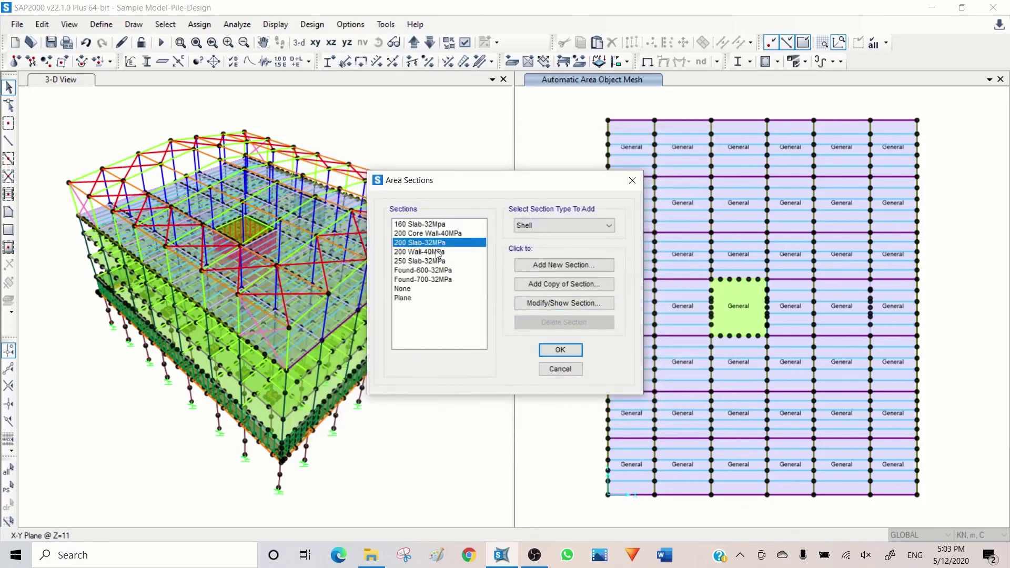
left_click(550, 300)
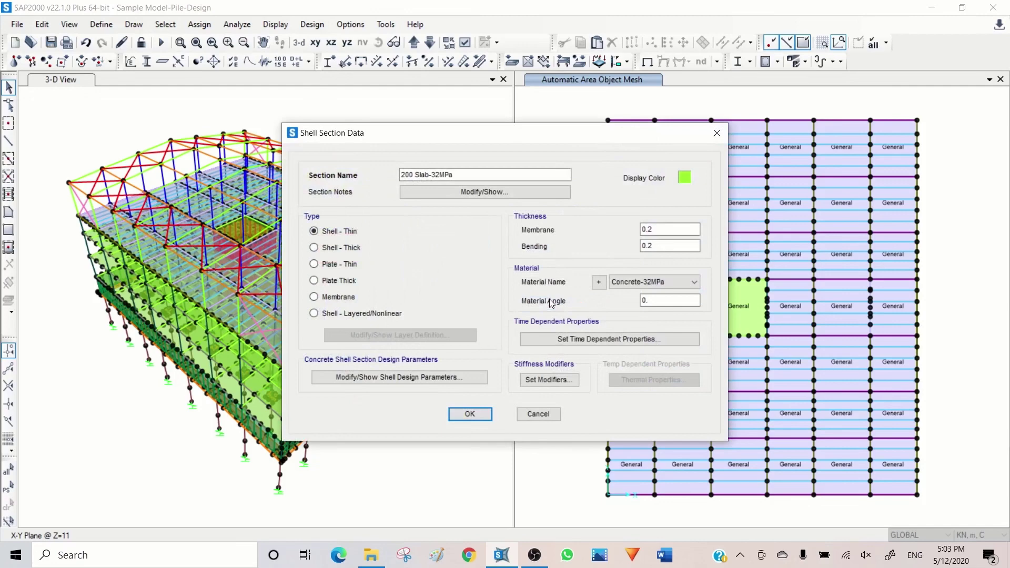
left_click(549, 380)
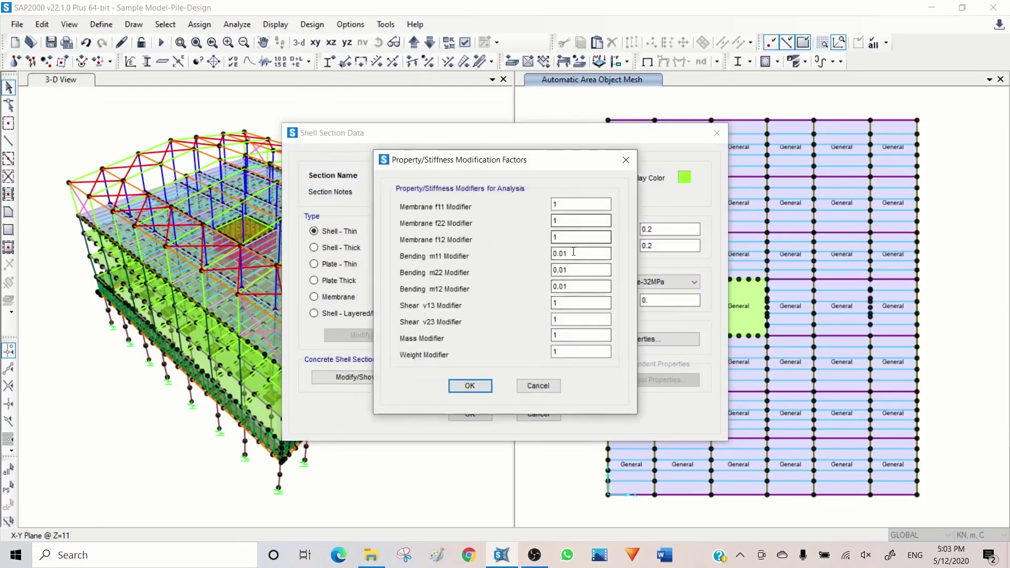
left_click_drag(574, 253, 472, 248)
type(".35")
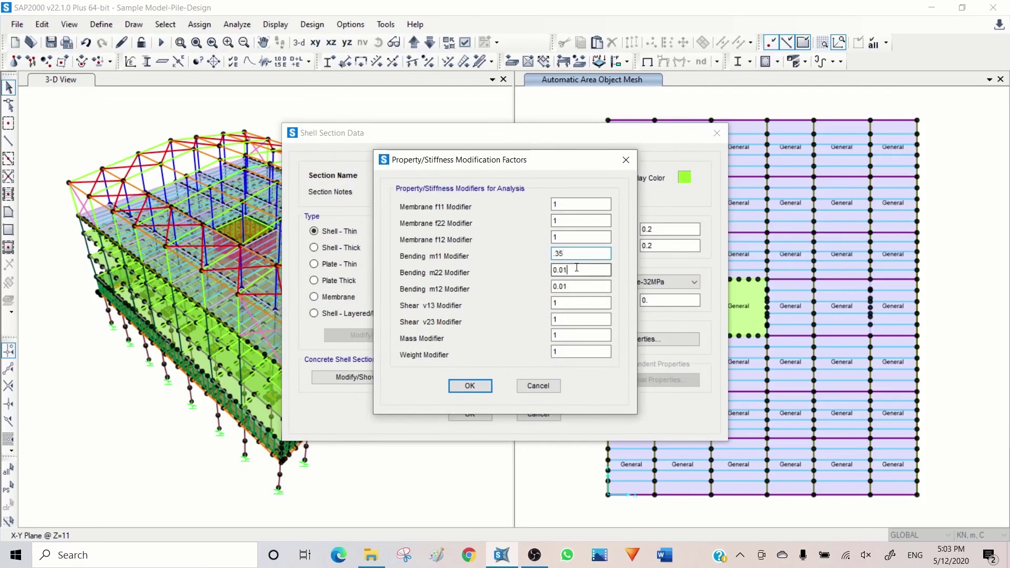
left_click_drag(576, 269, 515, 292)
key("BackSpace")
type(".35")
key("BackSpace")
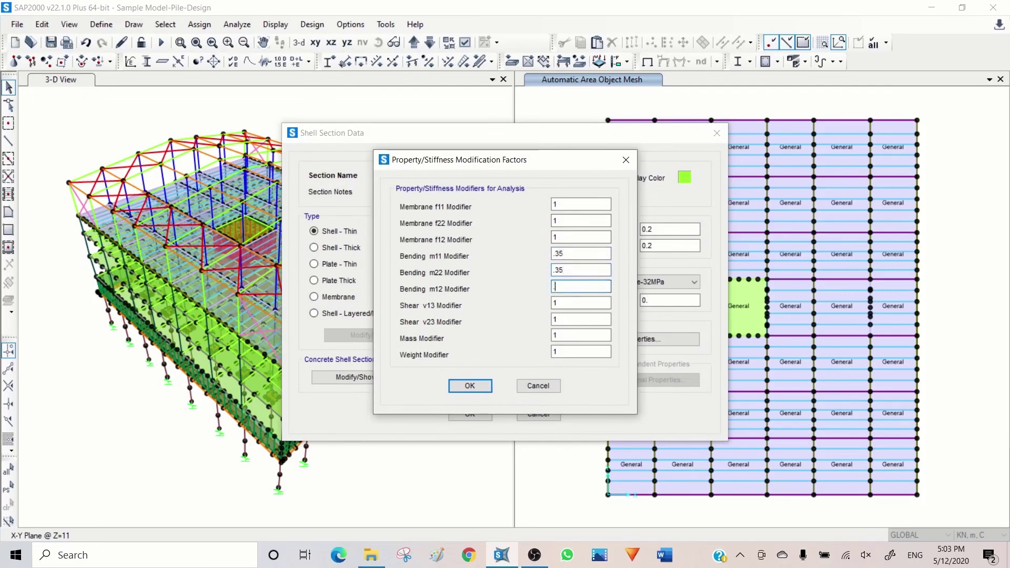
type(".35")
left_click(471, 388)
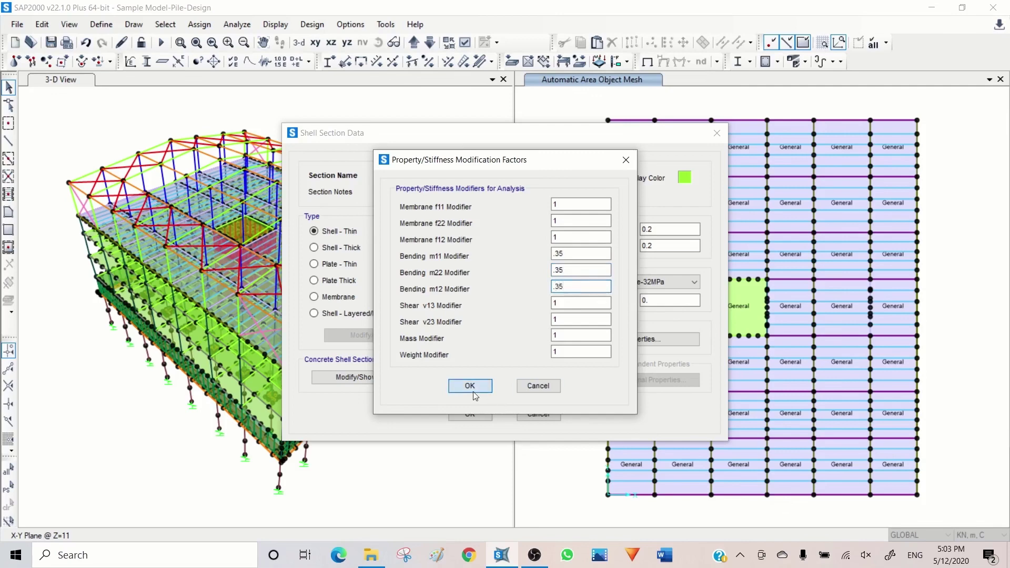
left_click(468, 413)
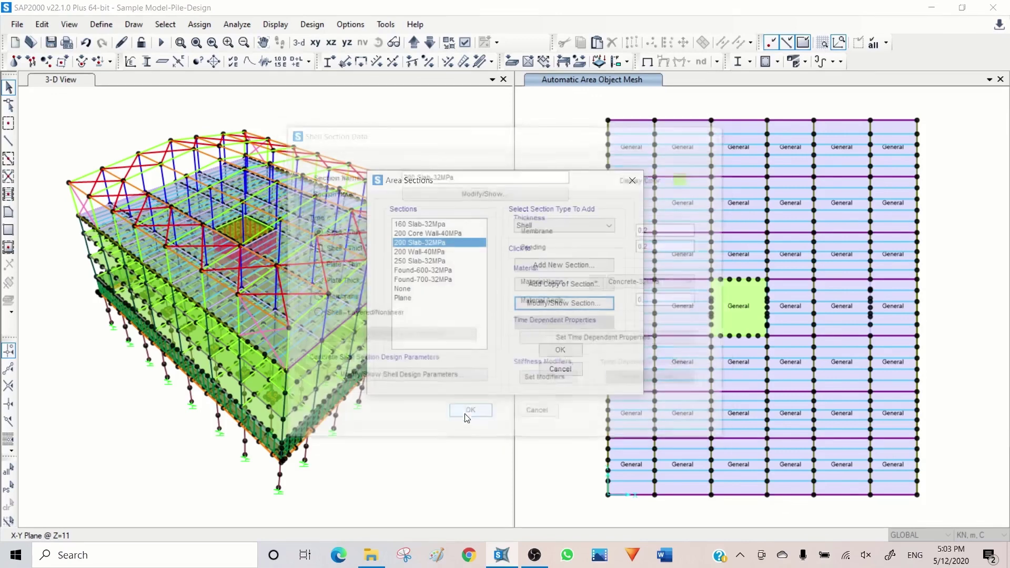
Step: Review the stiffness modifiers of the 250 Slab-32MPa area section
left_click(426, 261)
left_click(543, 304)
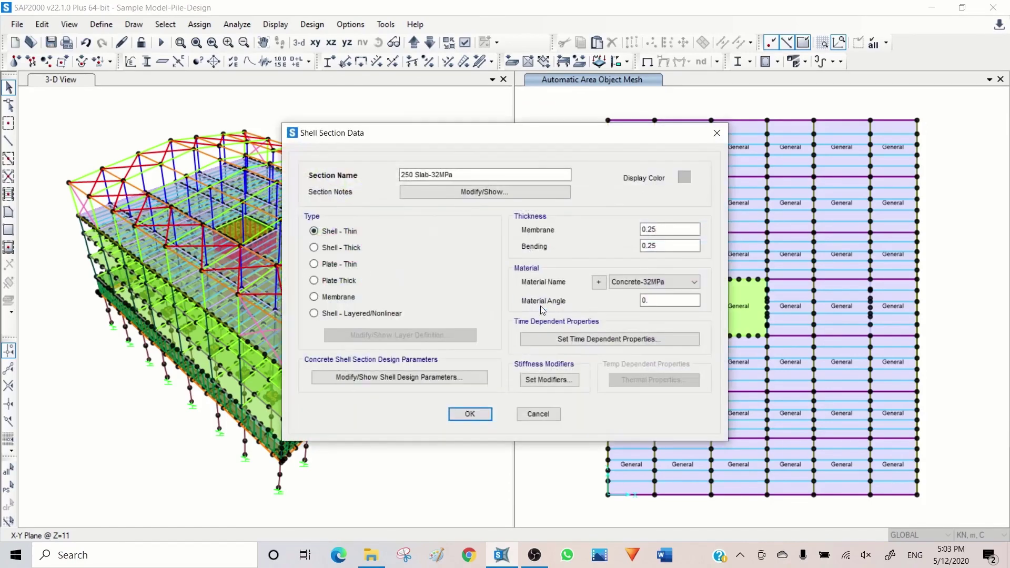
left_click(537, 379)
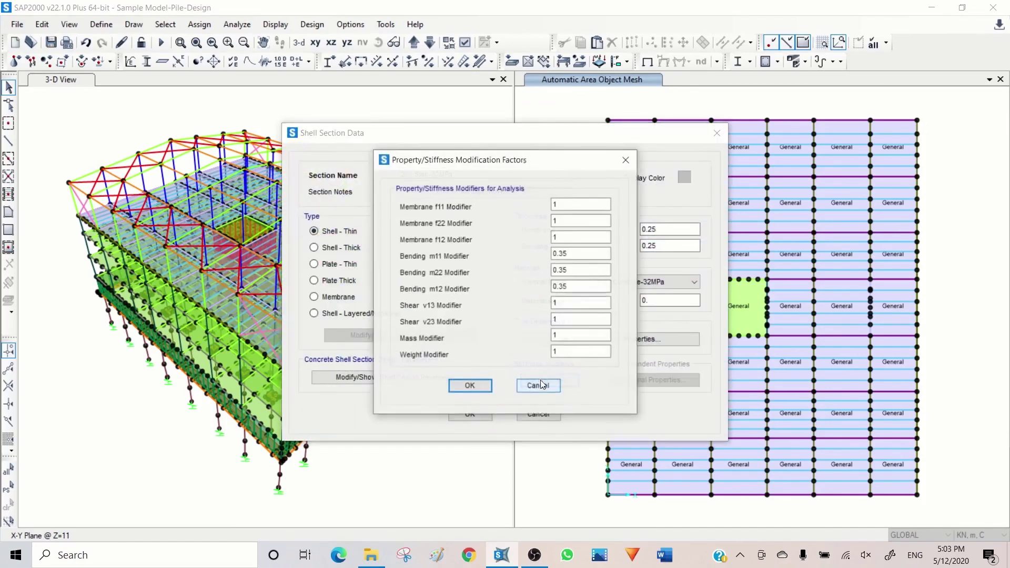
left_click(487, 387)
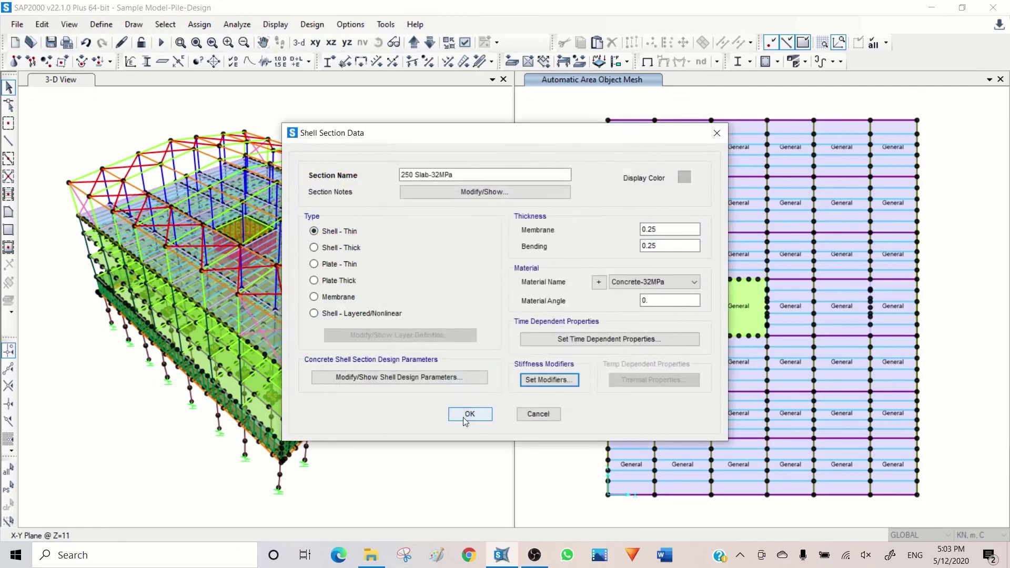
left_click(468, 416)
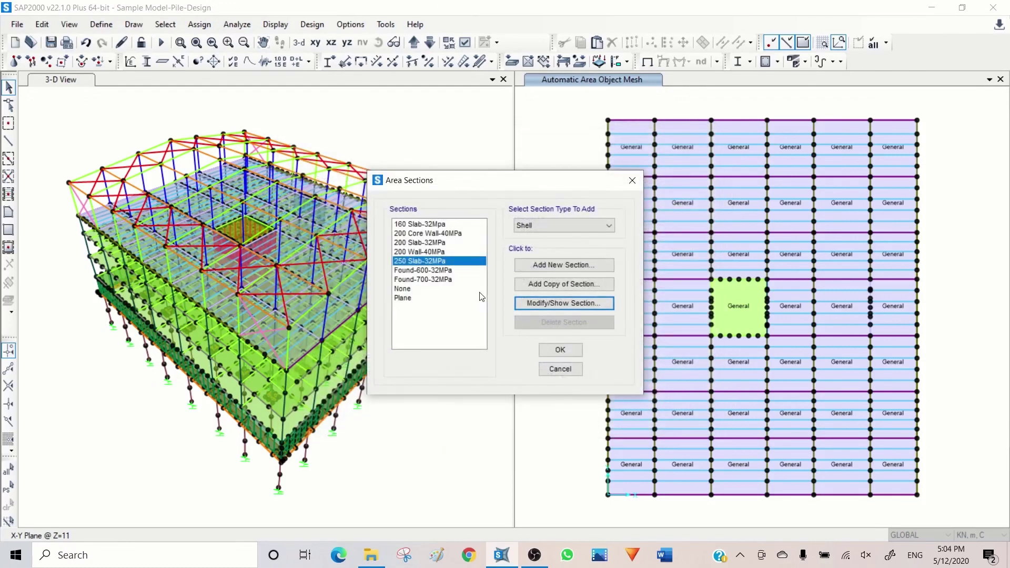
Step: Set the bending m11, m22 and m12 stiffness modifiers of the Found-600-32MPa section to 0.7
left_click(429, 271)
left_click(557, 304)
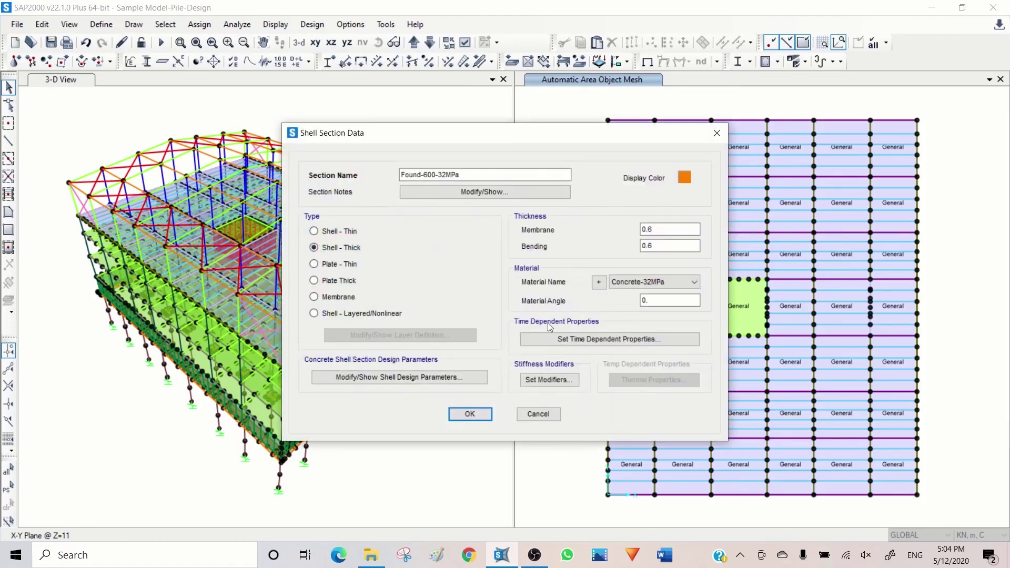
left_click(550, 380)
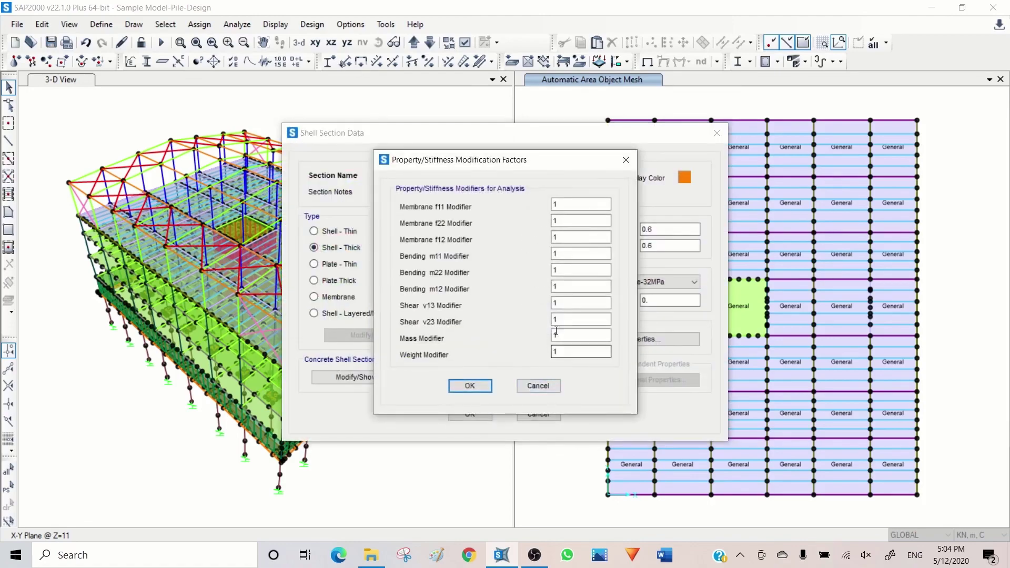
double_click(567, 257)
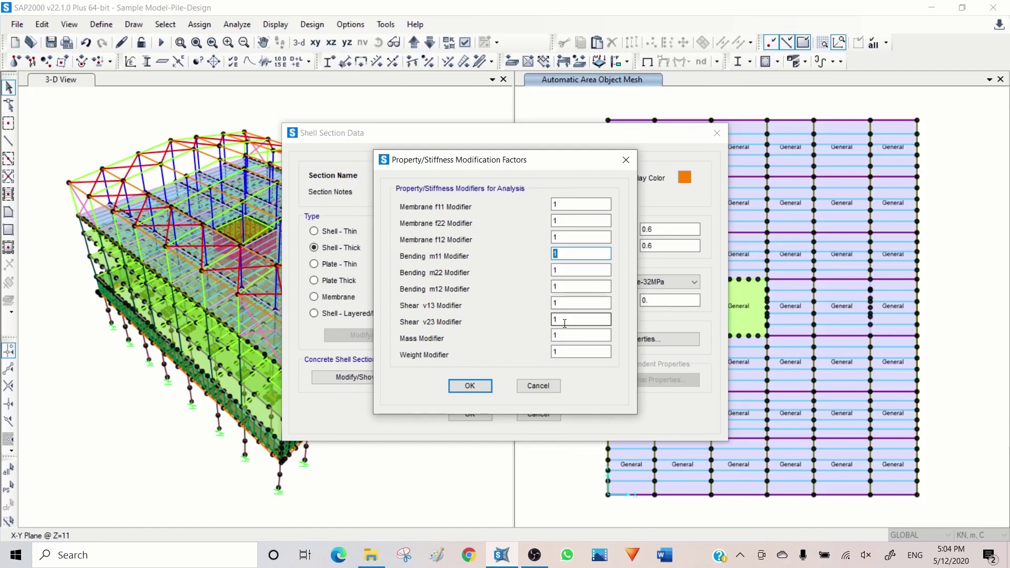
type(".7")
double_click(565, 270)
key("BackSpace")
type(".7")
key("Tab")
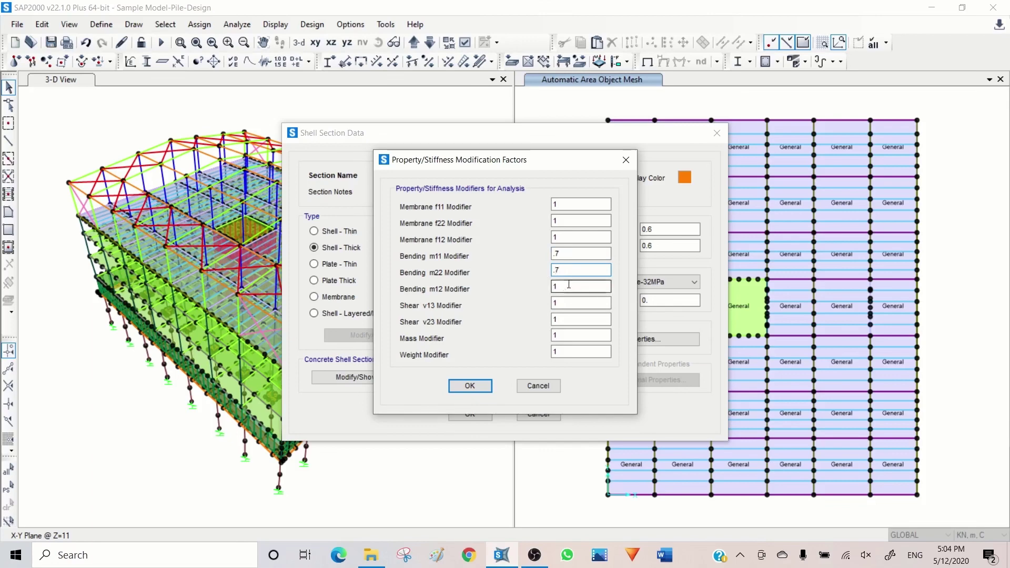
type(".7")
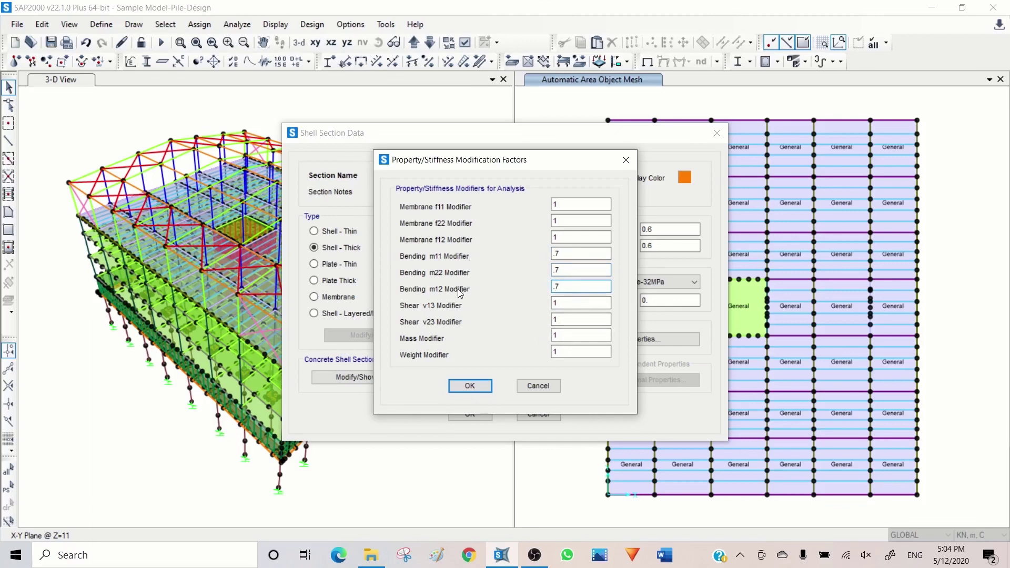
left_click(470, 386)
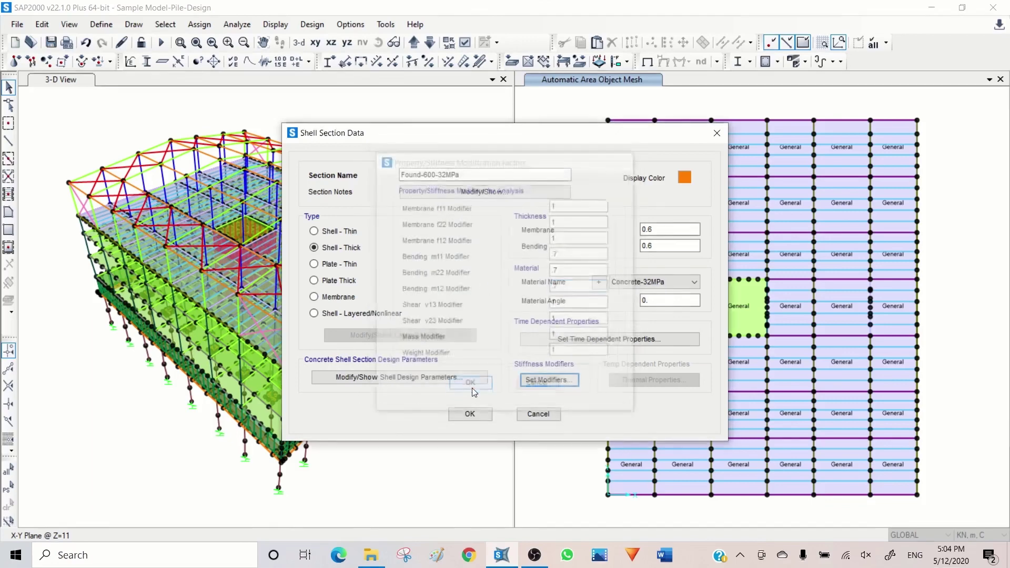
left_click(470, 414)
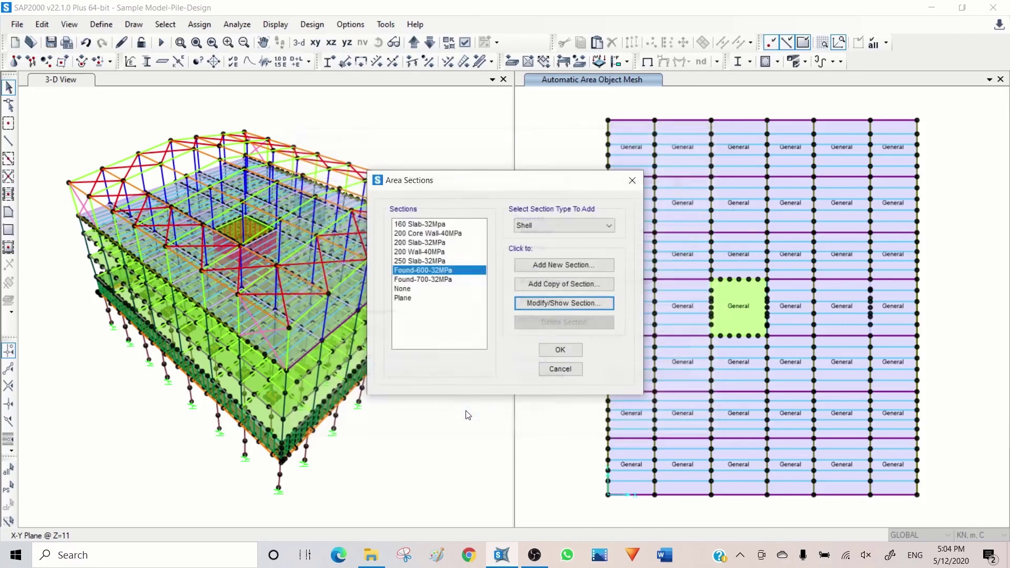
Step: Set the membrane f22 stiffness modifier of the 200 Core Wall-40MPa area section to 0.7
left_click(443, 235)
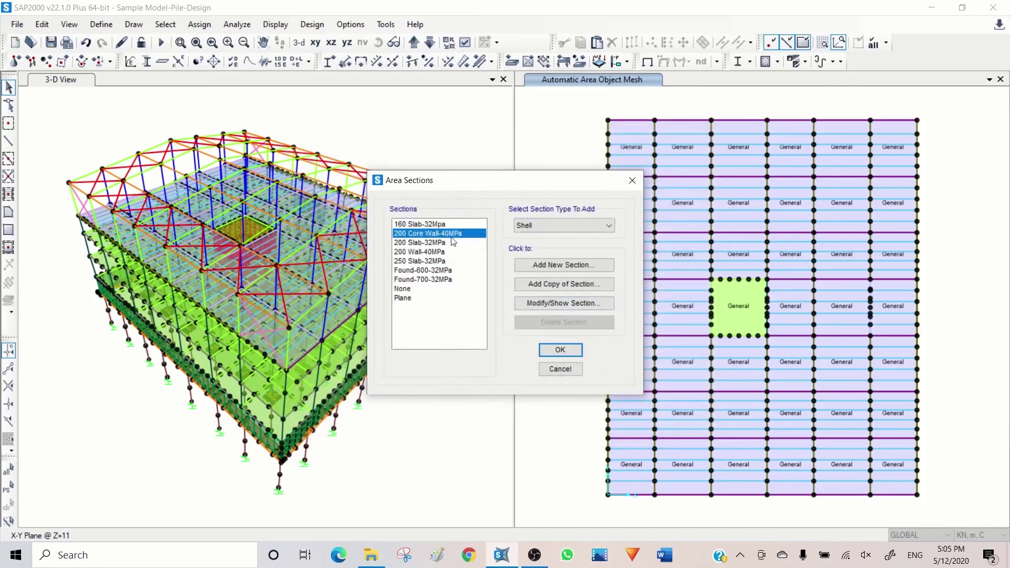
left_click(529, 303)
left_click(546, 380)
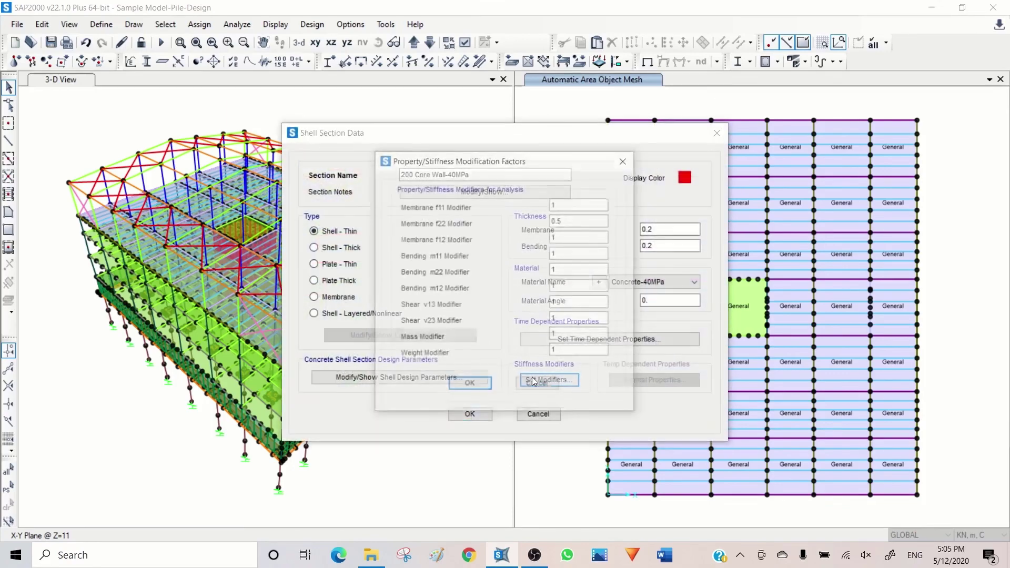
double_click(572, 222)
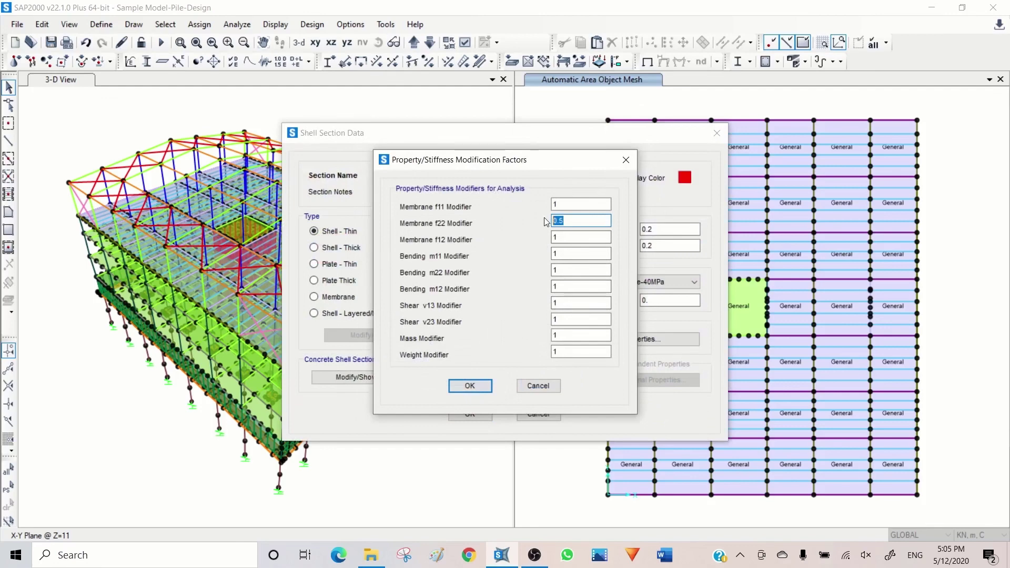
key("BackSpace")
type(".7")
left_click(470, 387)
left_click(470, 414)
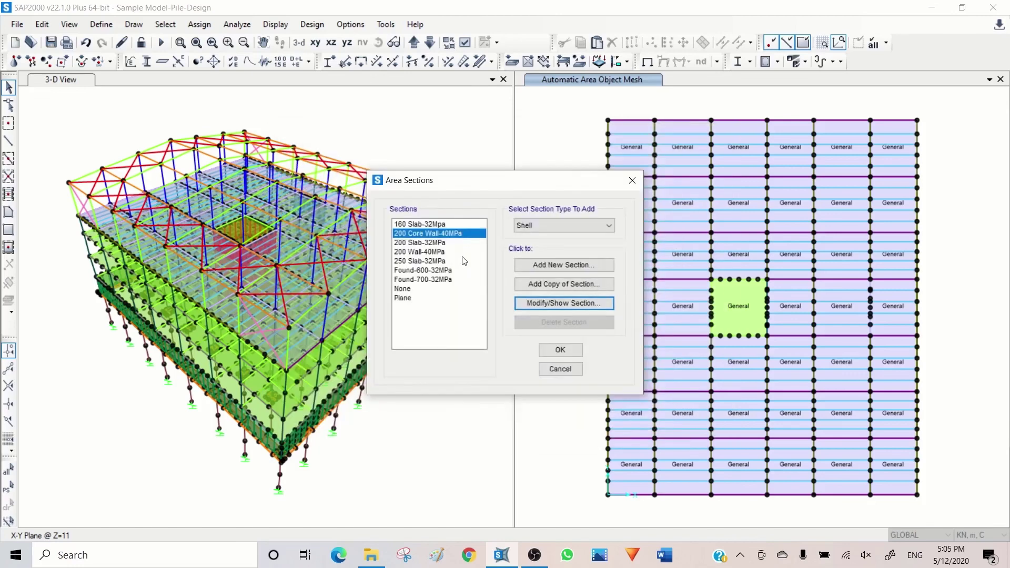
Step: Review the stiffness modifiers of the 200 Wall-40MPa area section and finish the area section definitions
left_click(425, 253)
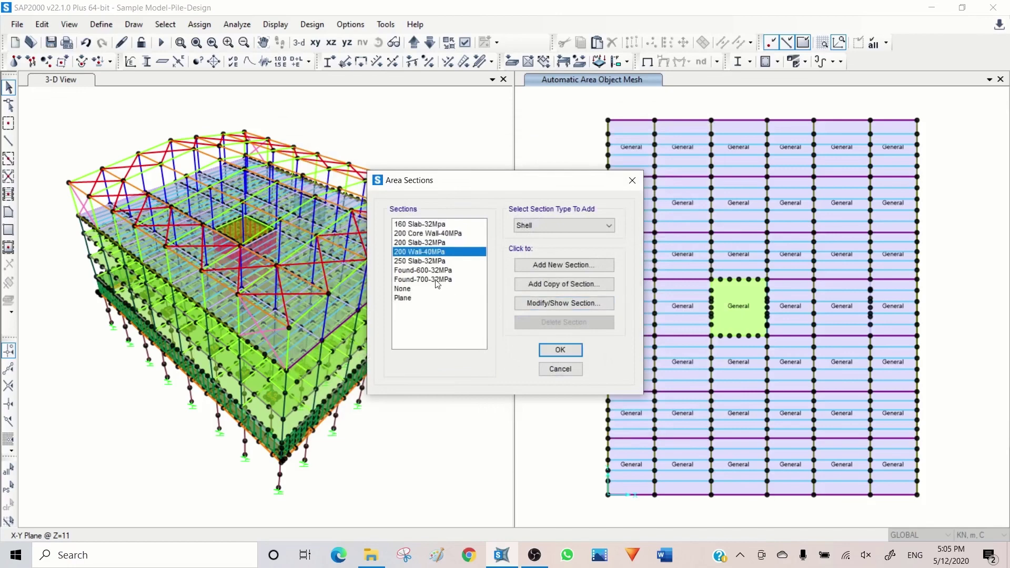
left_click(546, 306)
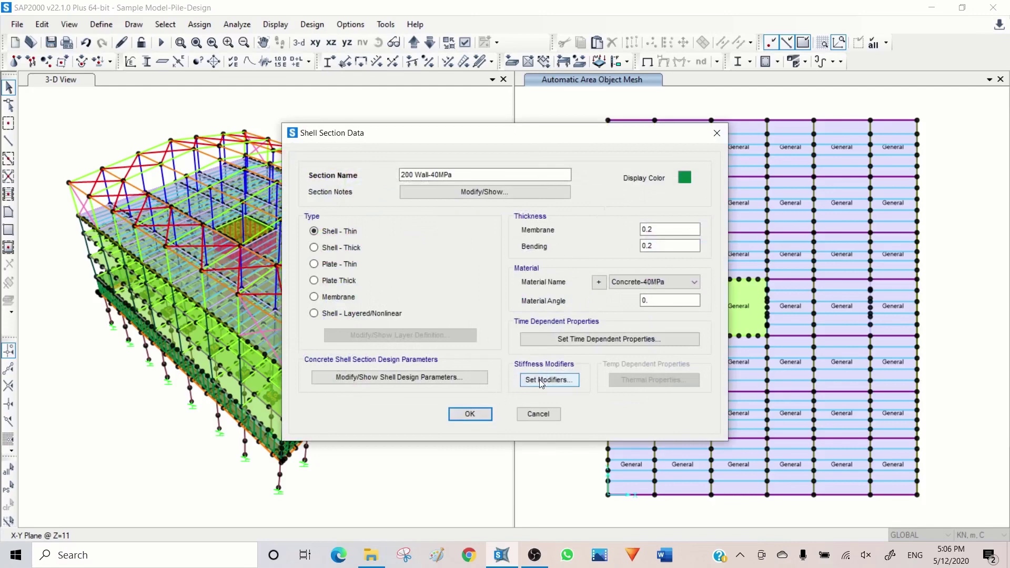
left_click(543, 380)
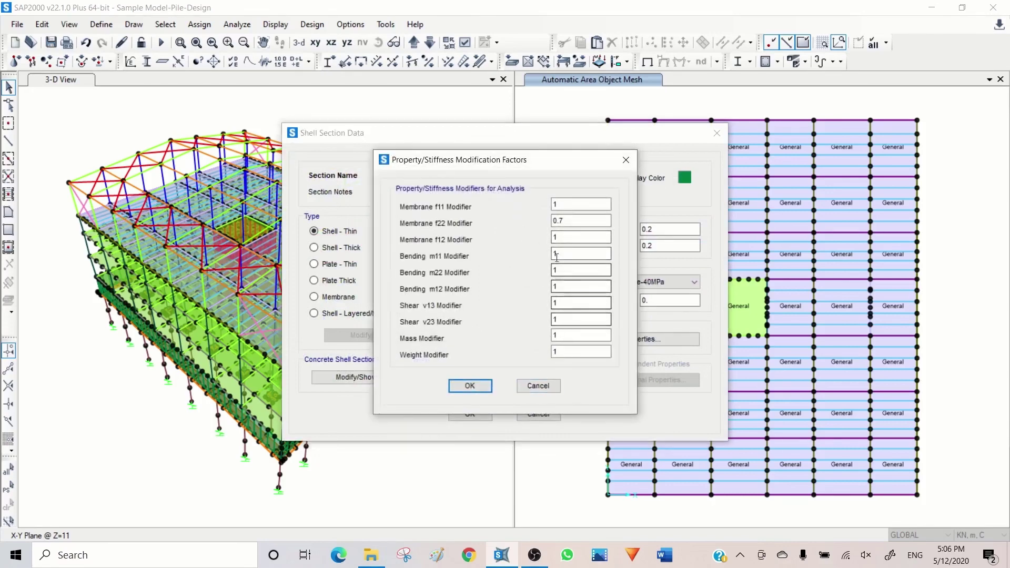
double_click(569, 221)
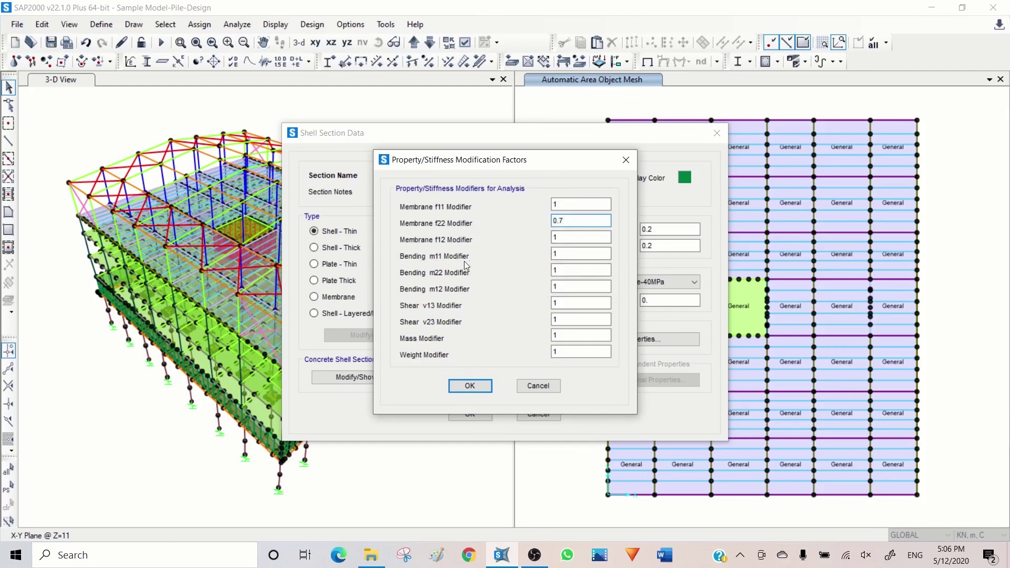
left_click(563, 256)
left_click(469, 388)
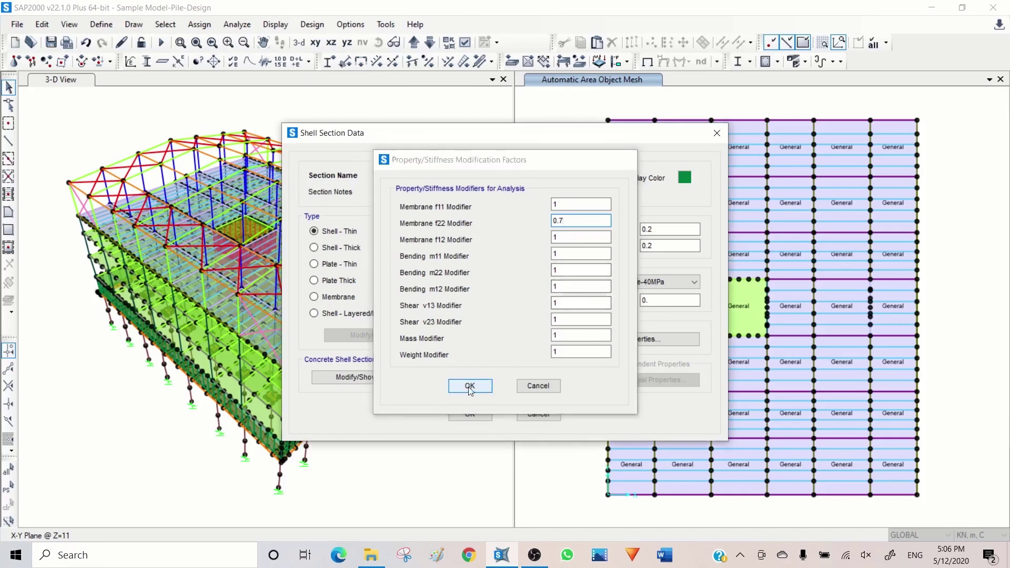
left_click(470, 416)
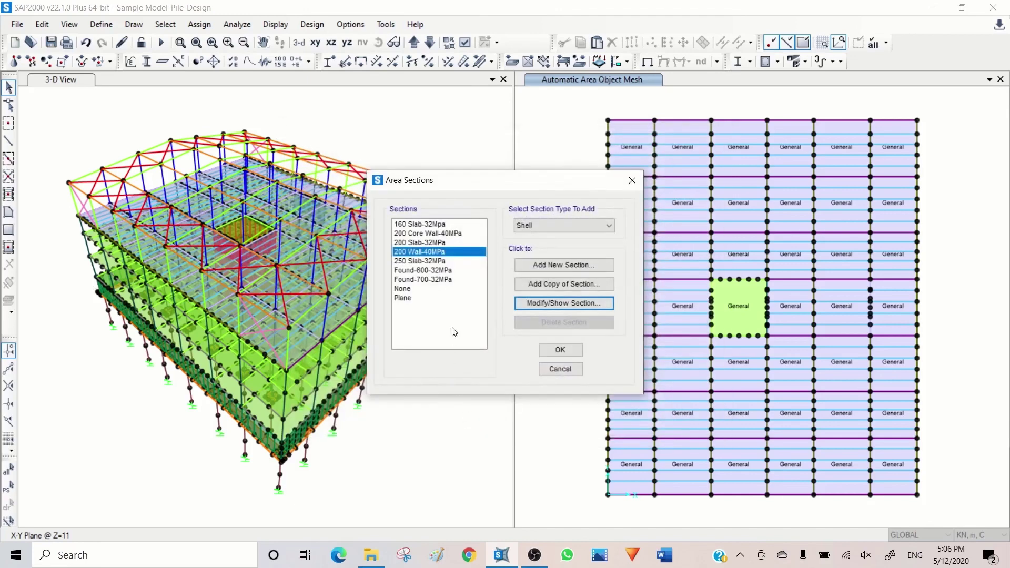
left_click(557, 354)
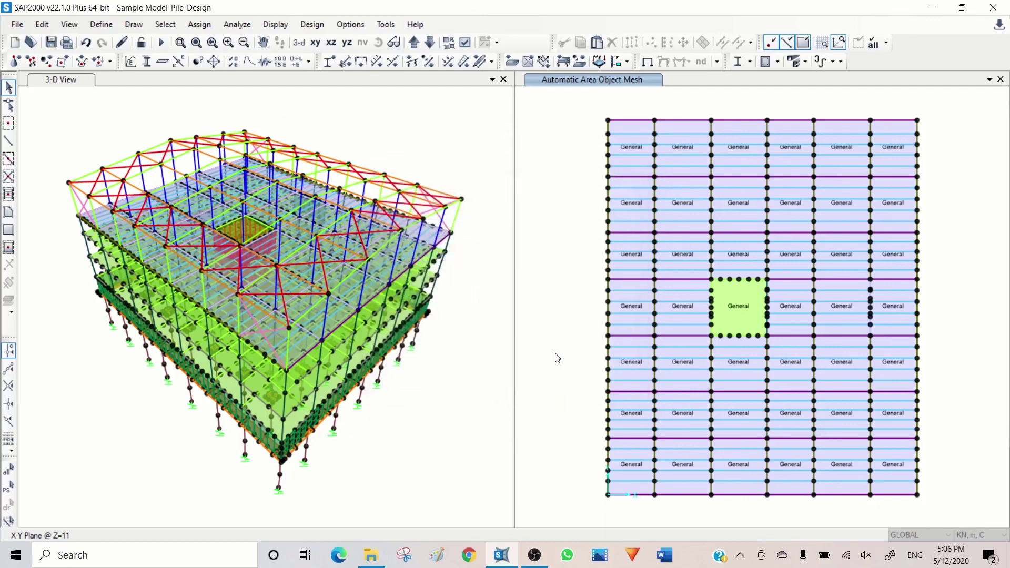
Step: Review the property modifiers of the CB-250x300-32MPa concrete beam frame section
left_click(146, 62)
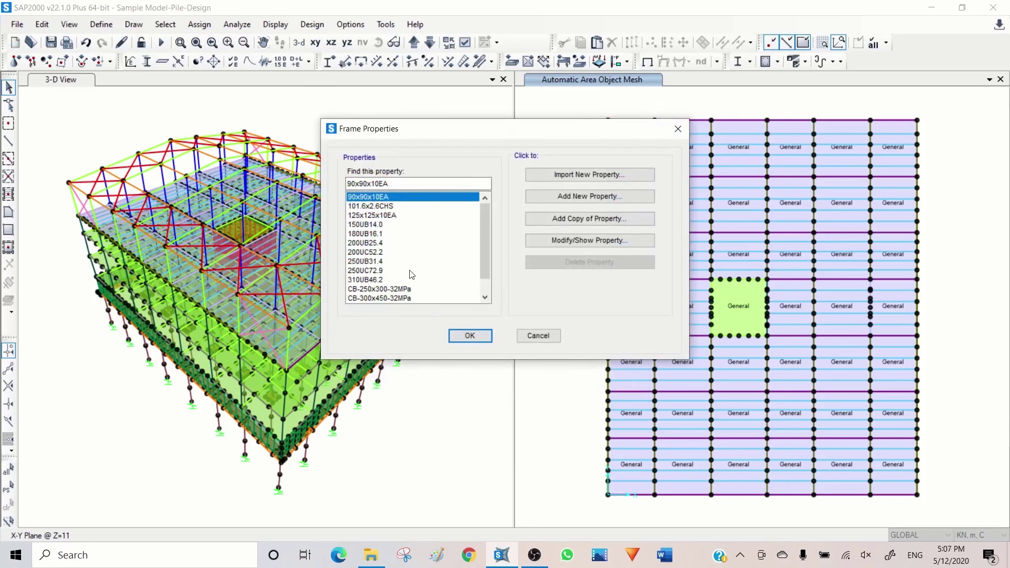
left_click(377, 289)
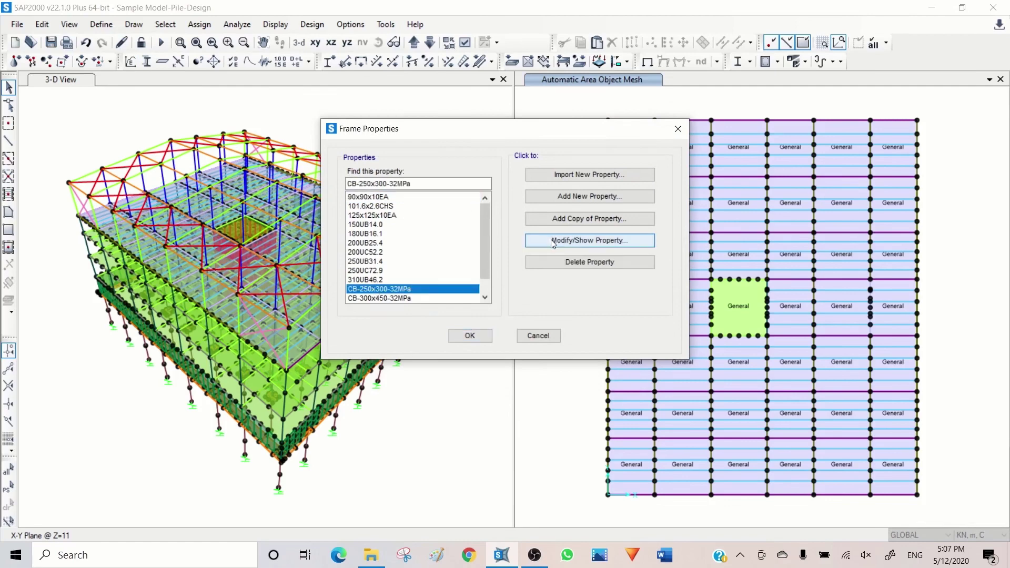
left_click(551, 240)
left_click(497, 364)
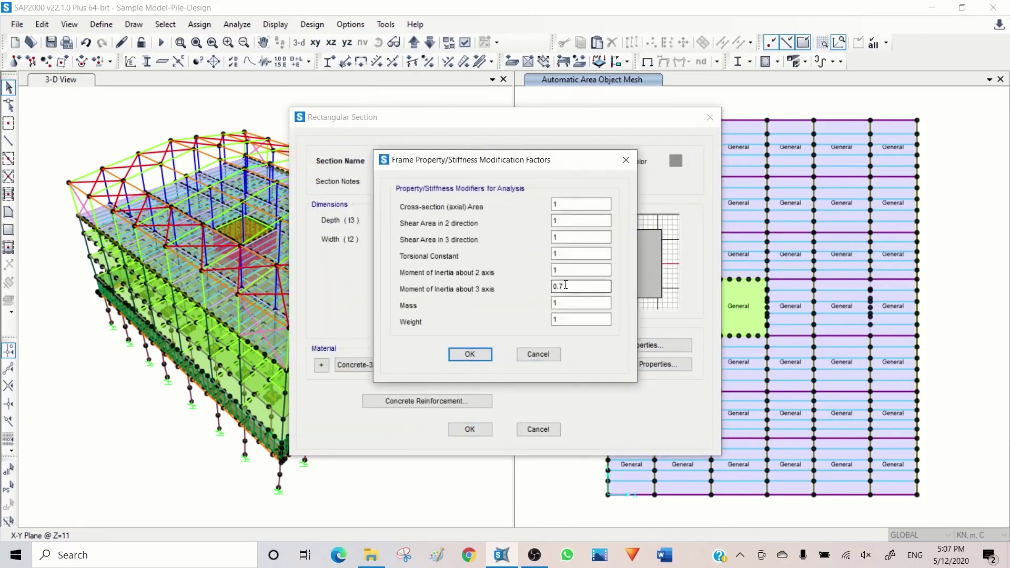
left_click(471, 355)
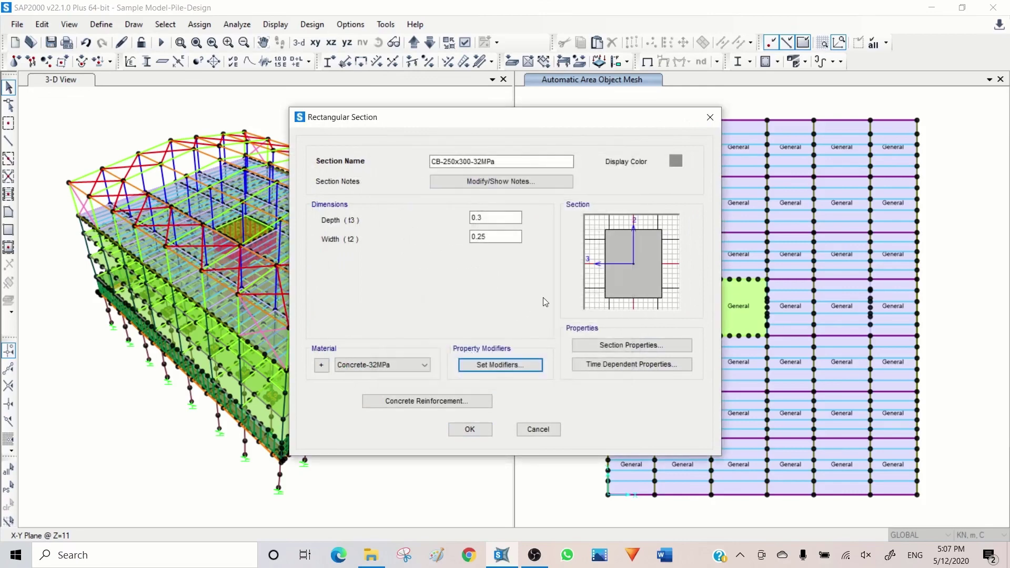
left_click(469, 430)
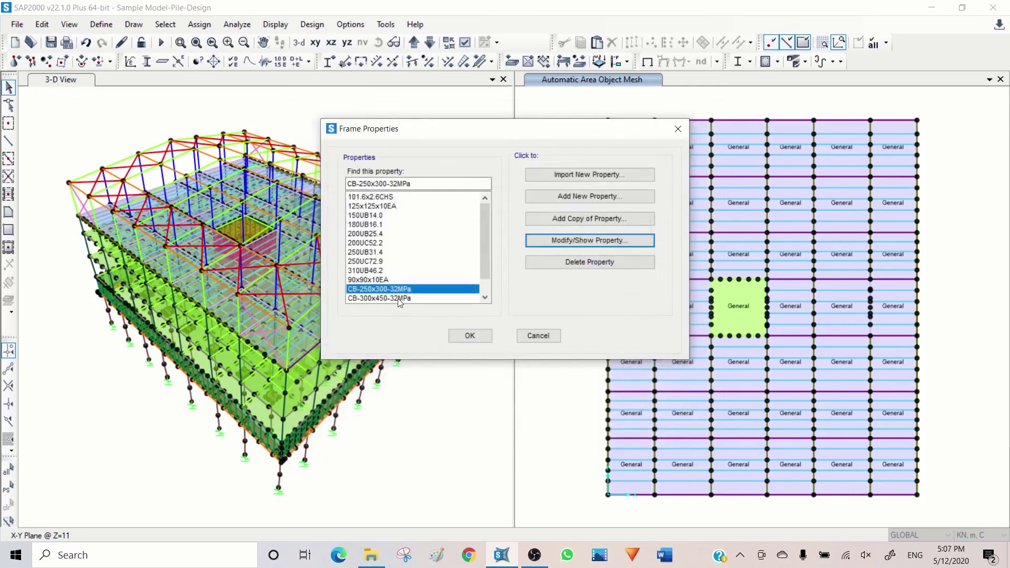
Step: Review the property modifiers of the CB-300x450-32MPa concrete beam frame section
left_click(400, 299)
left_click(555, 240)
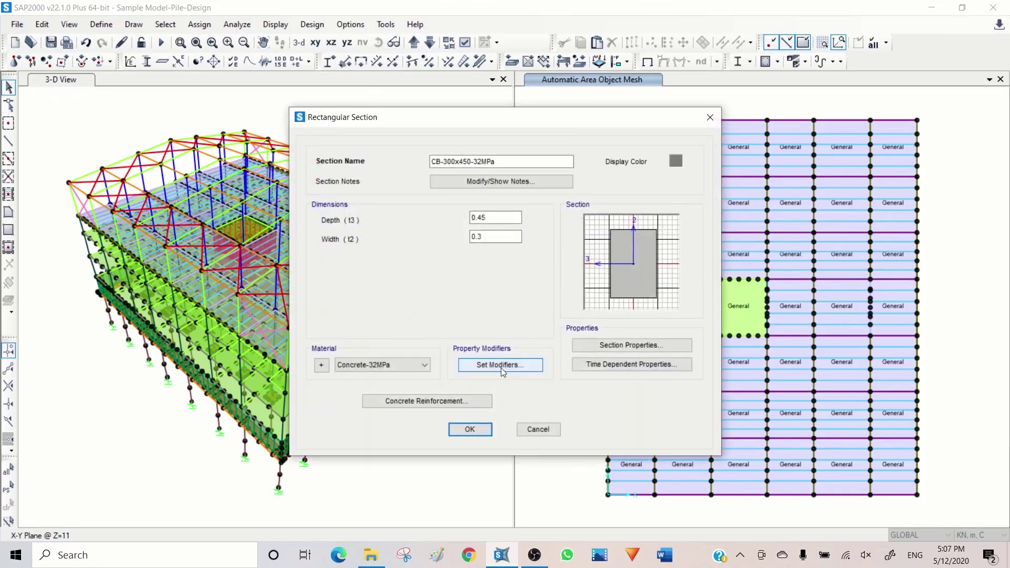
left_click(502, 367)
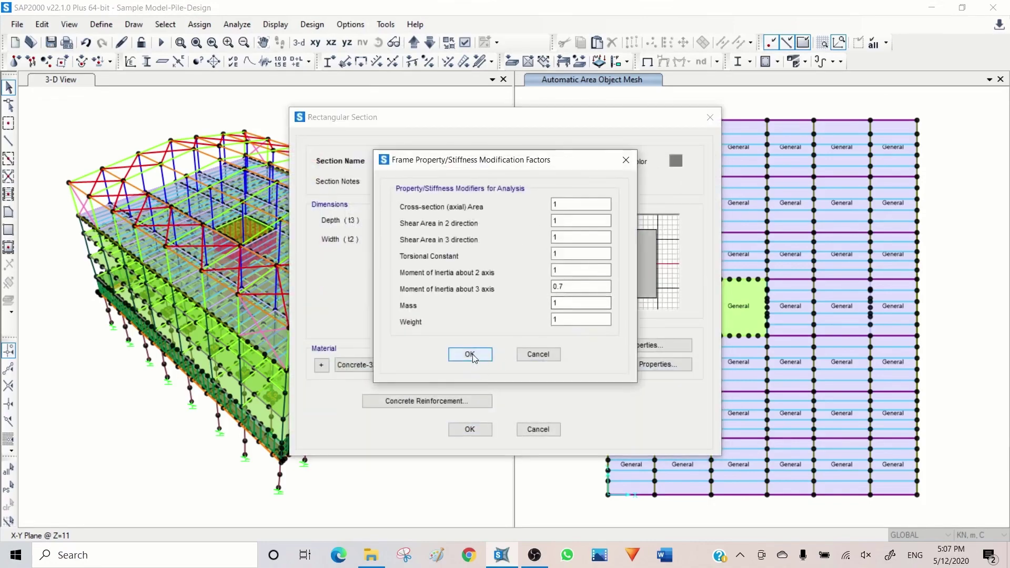
left_click(472, 356)
left_click(472, 430)
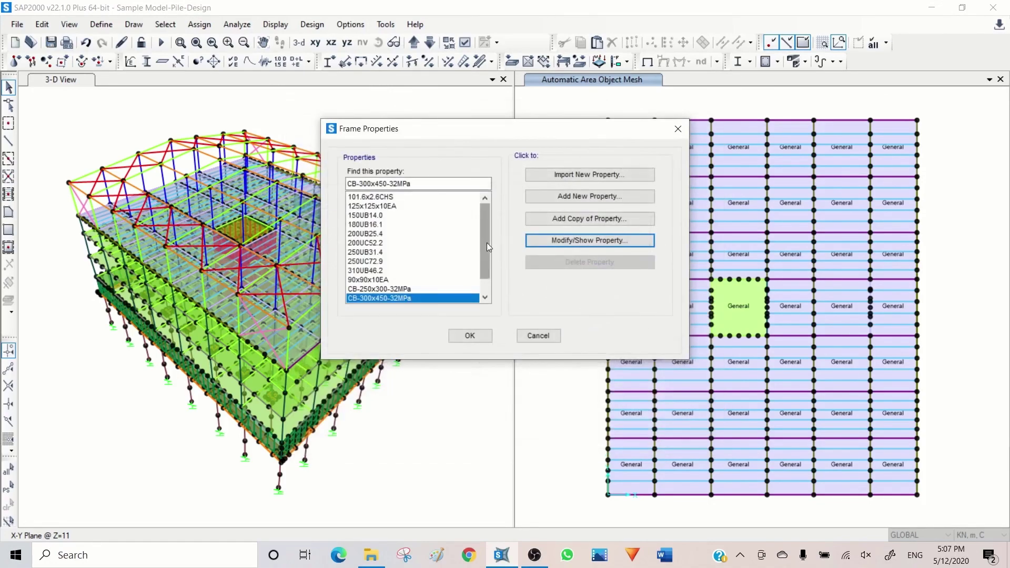
Step: Review the property modifiers of the CC-400x400-40MPa concrete column frame section
scroll(488, 242, "down", 1)
left_click(404, 289)
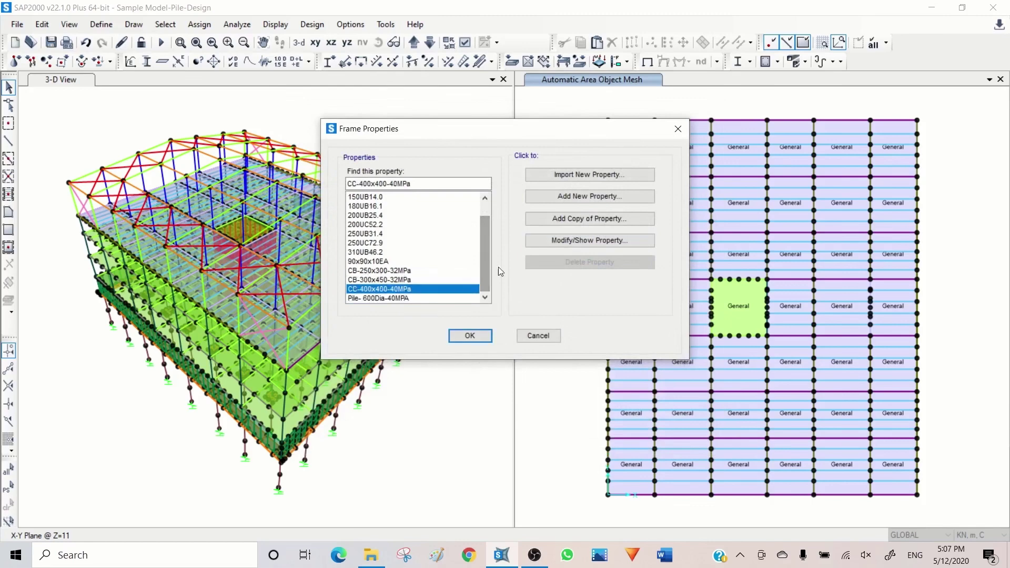
left_click(551, 242)
left_click(483, 359)
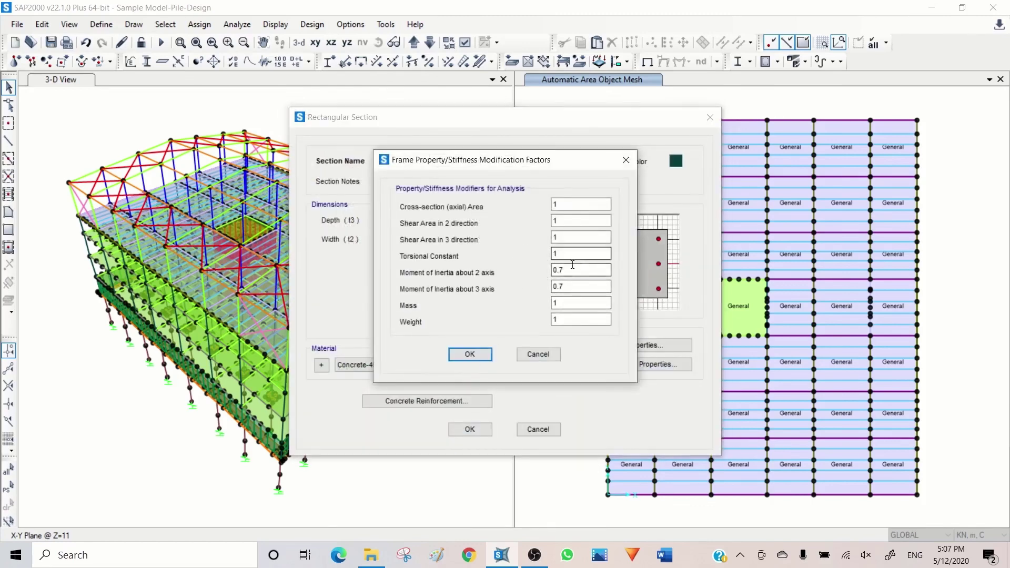
left_click(476, 356)
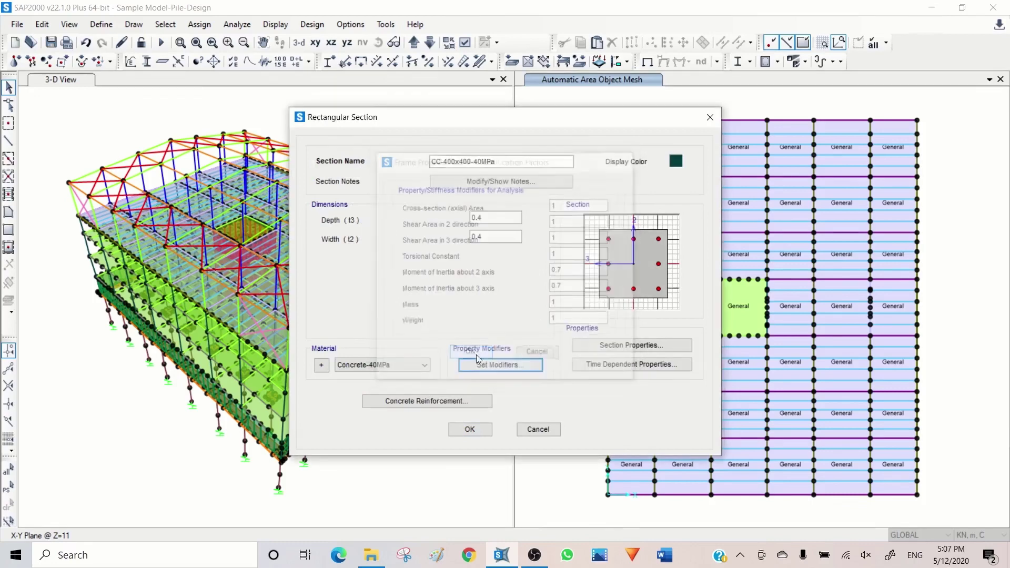
left_click(470, 429)
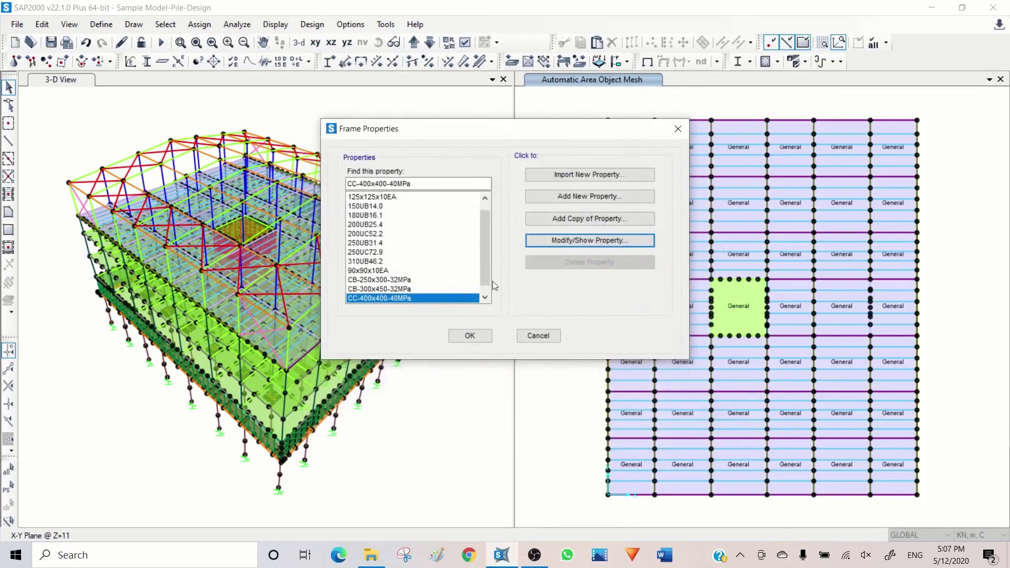
Step: Set the moment of inertia modifiers about the 2 and 3 axes of the Pile- 600Dia-40MPA section to 0.7
scroll(486, 284, "down", 1)
left_click(411, 298)
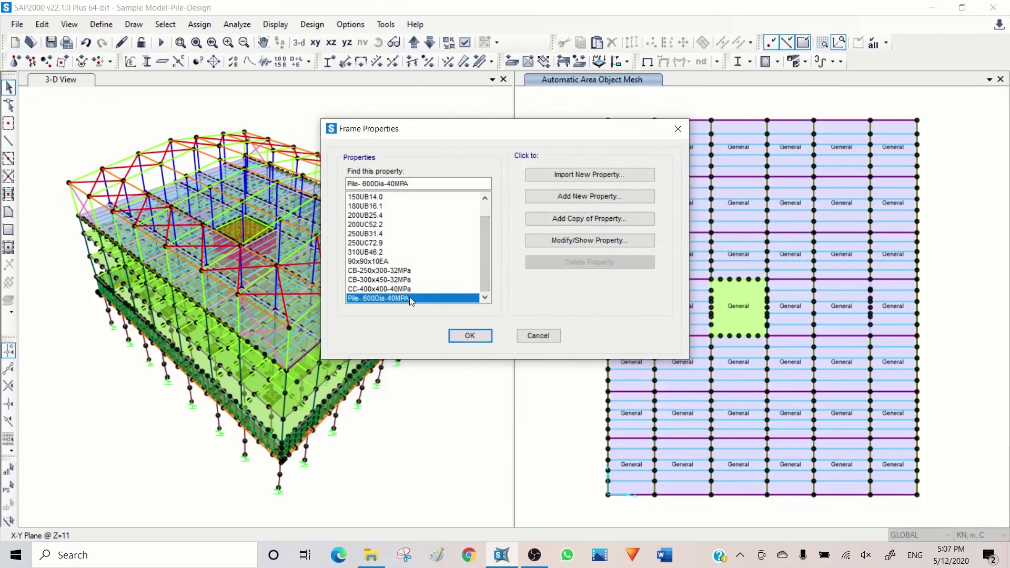
left_click(565, 241)
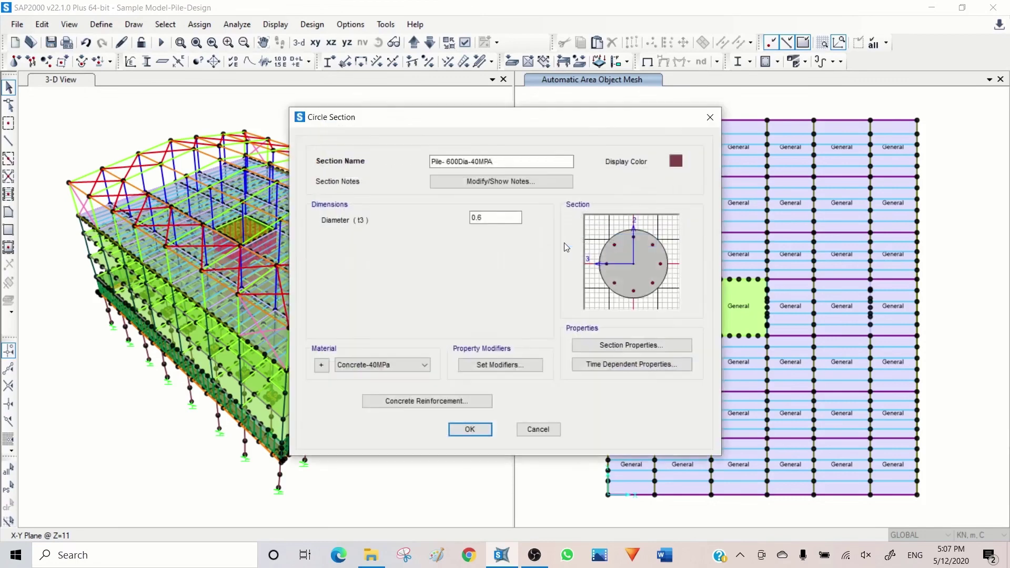
left_click(494, 364)
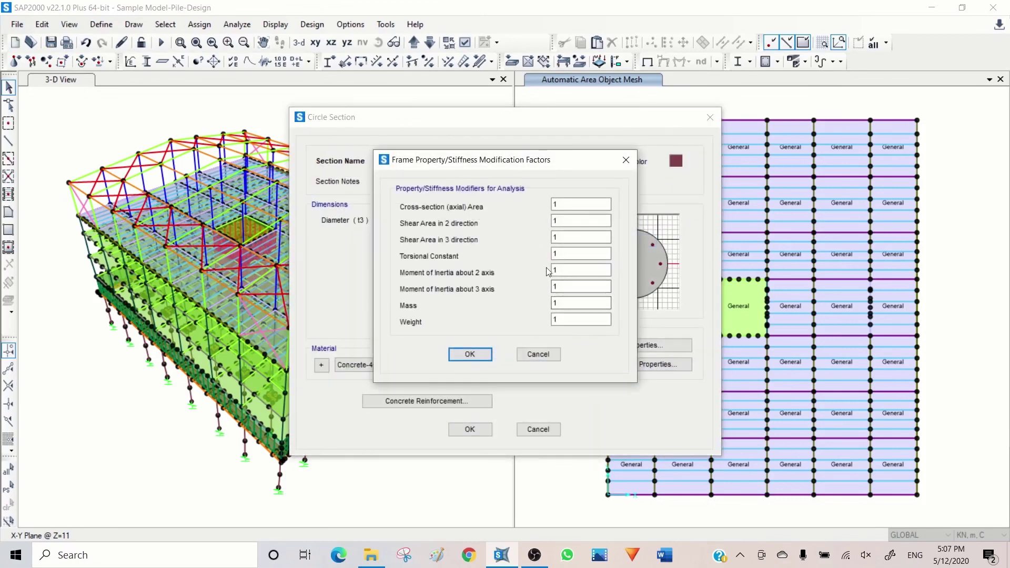
left_click(566, 269)
double_click(566, 269)
type("7")
key("Tab")
type(".7")
left_click(470, 354)
left_click(465, 431)
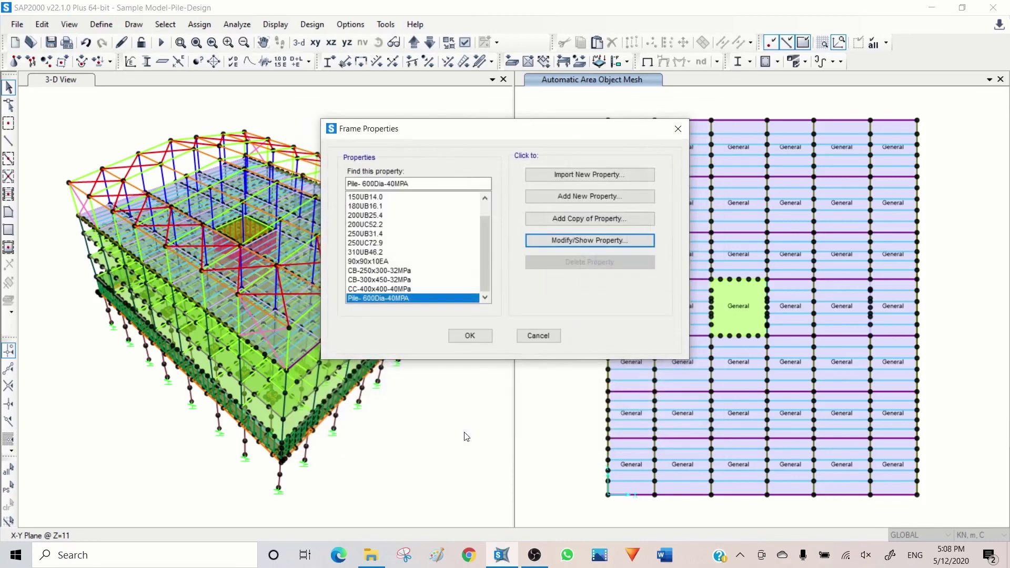
left_click(469, 338)
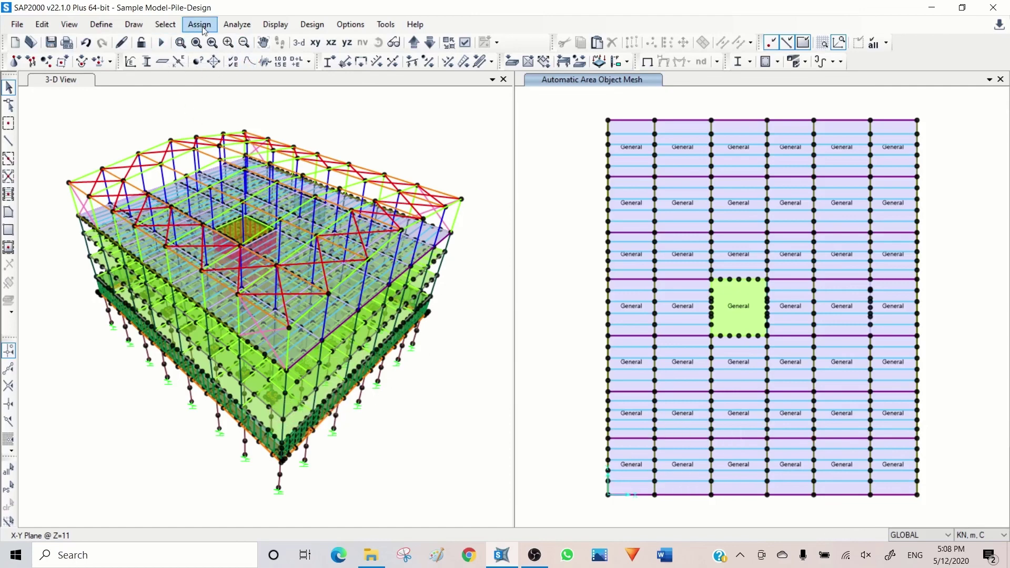
Step: Check which load cases are set to run and run the analysis
left_click(237, 24)
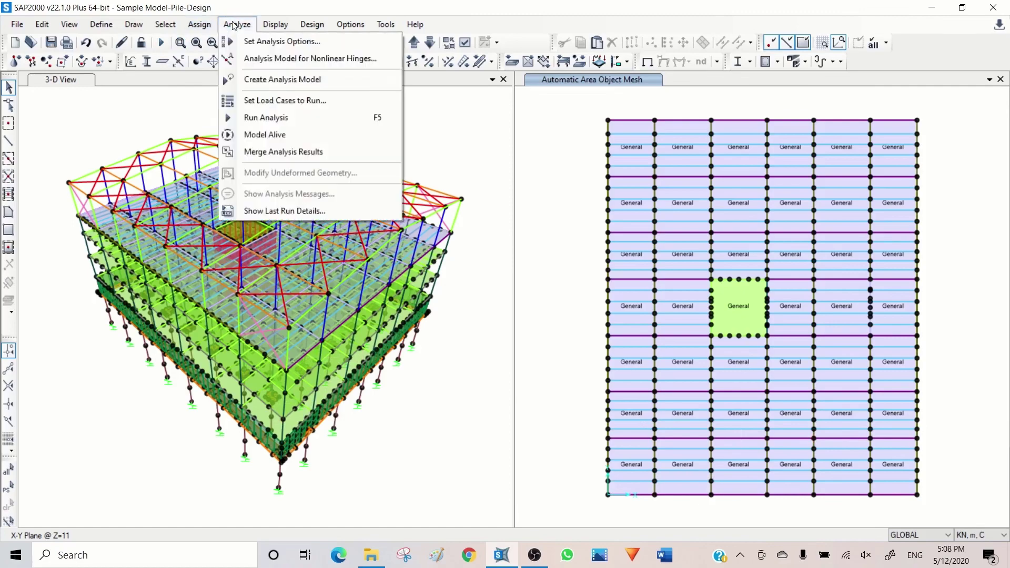
left_click(302, 101)
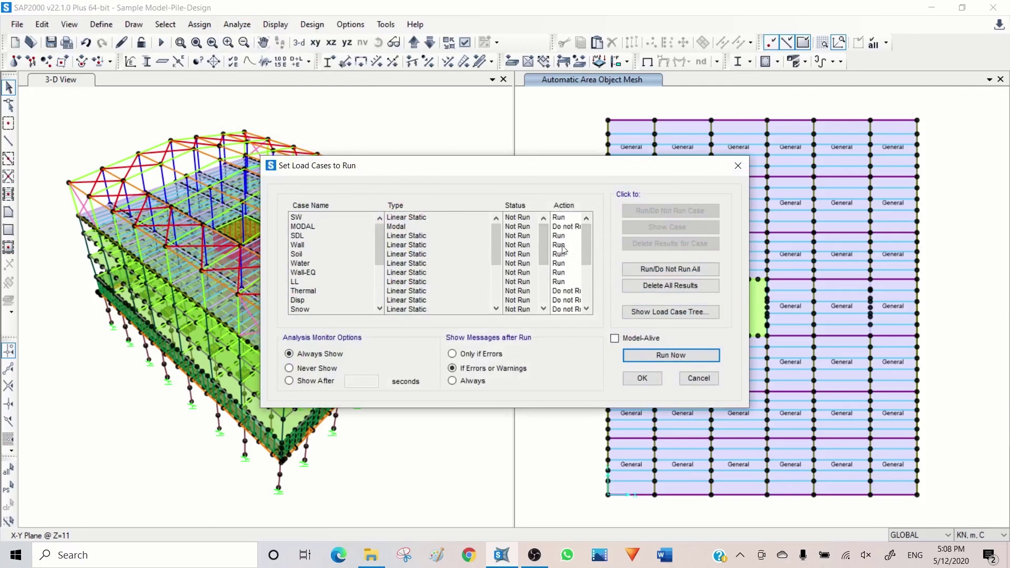
left_click_drag(588, 242, 585, 282)
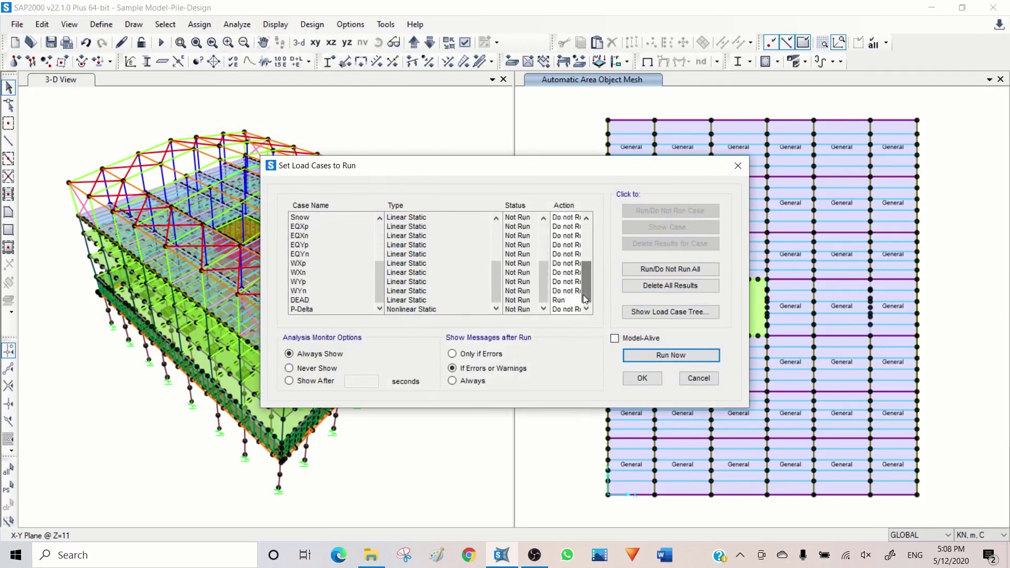
left_click(642, 357)
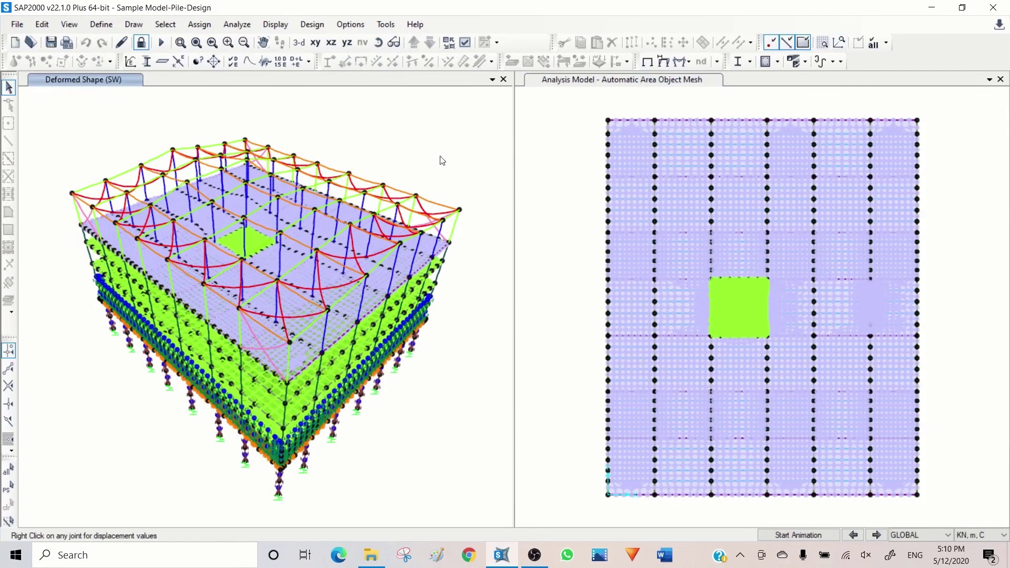
Step: Select all objects in the Z=11 plan view and show the undeformed shape there
left_click(542, 163)
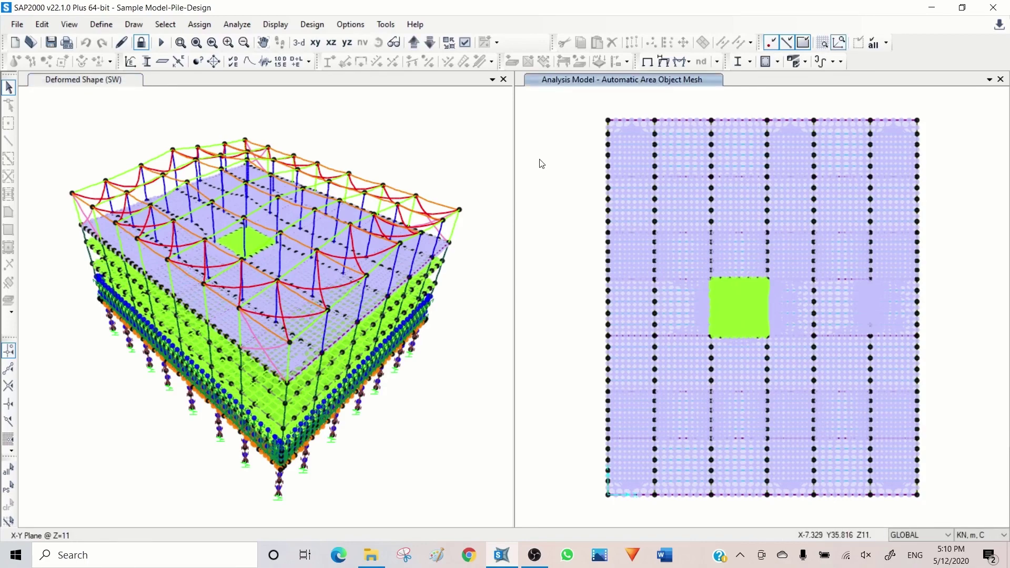
left_click_drag(945, 108, 571, 516)
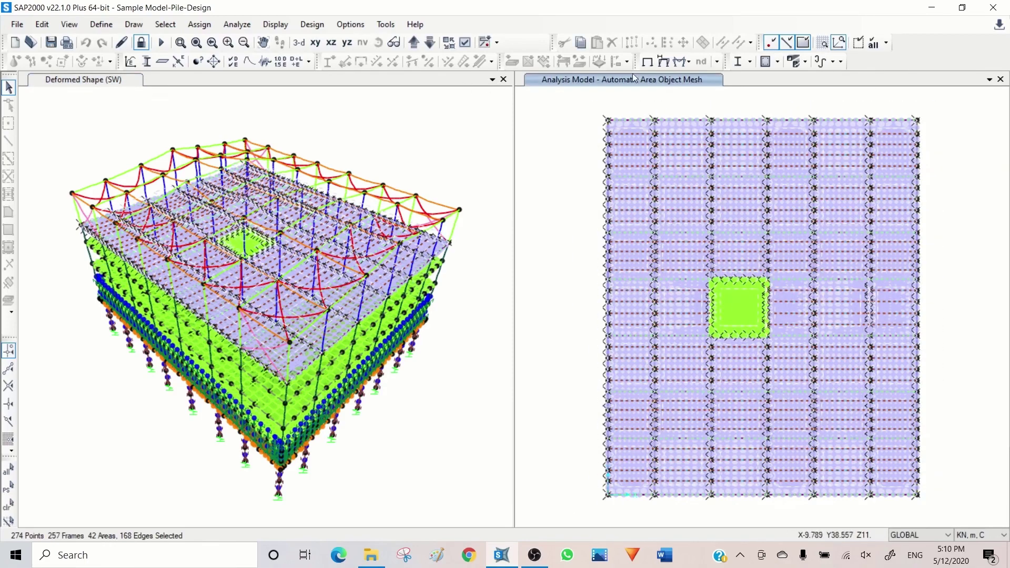
left_click(649, 62)
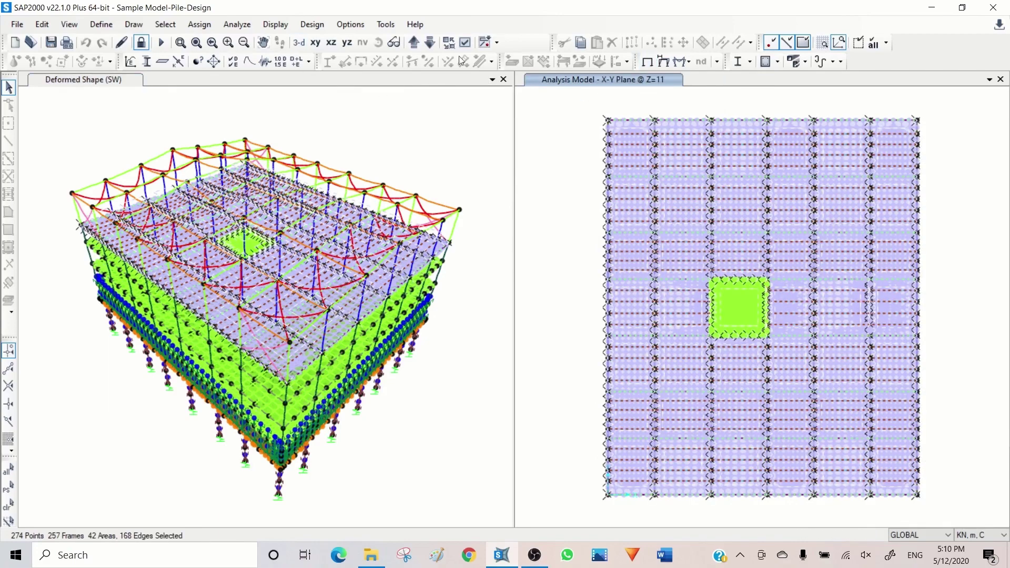
Step: Show only the selected Z=11 floor objects and view them in 3-D
left_click(857, 43)
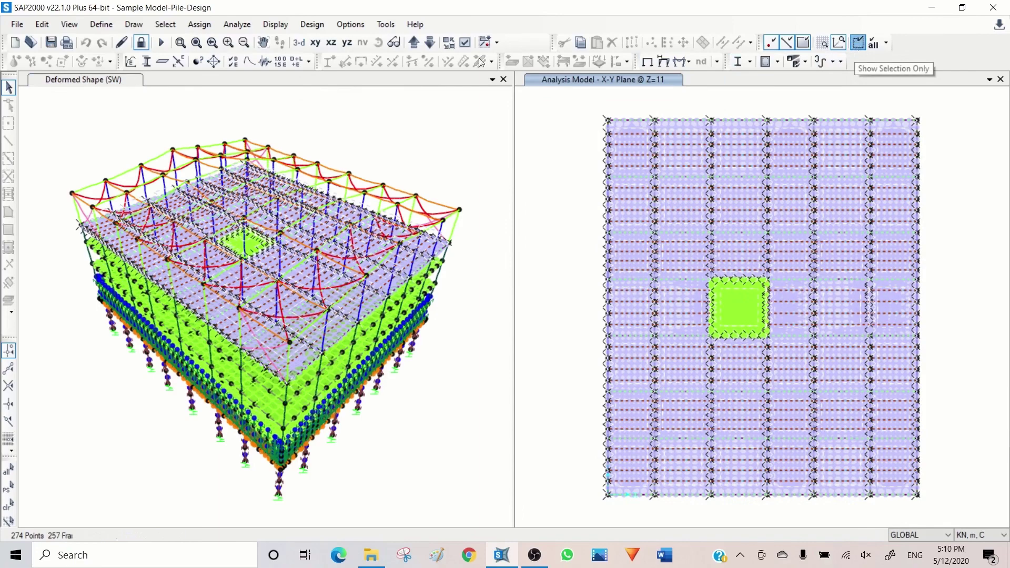
left_click(299, 45)
Step: Show the undeformed shape in the deformed-shape window and switch that window to the X-Y plan at Z=4
left_click(402, 137)
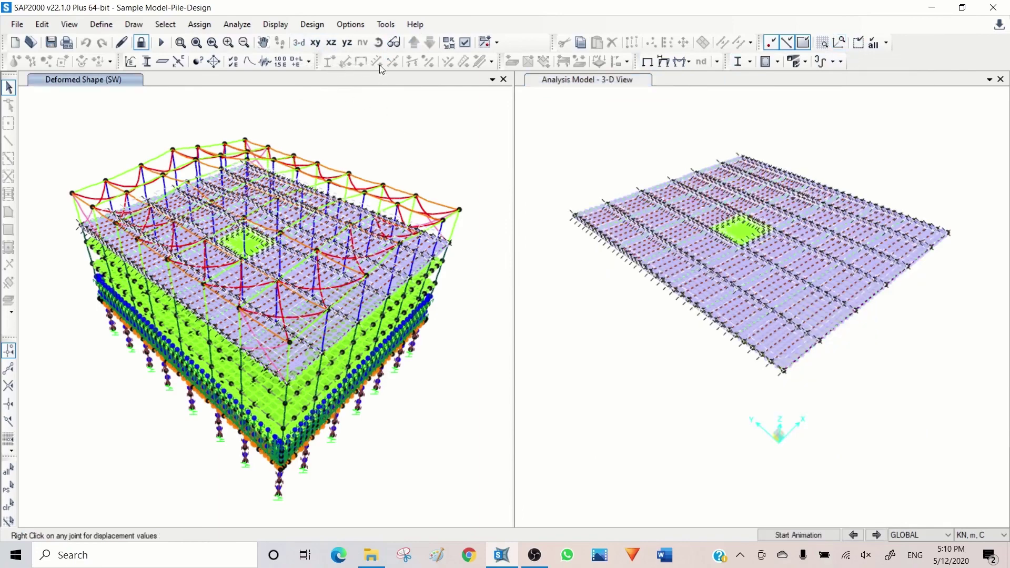
left_click(648, 61)
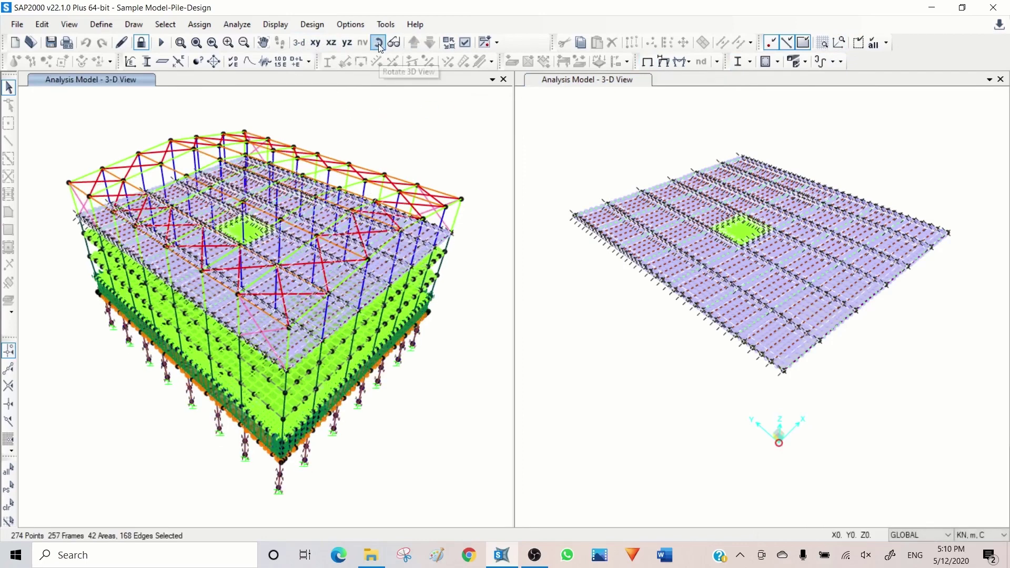
left_click(316, 43)
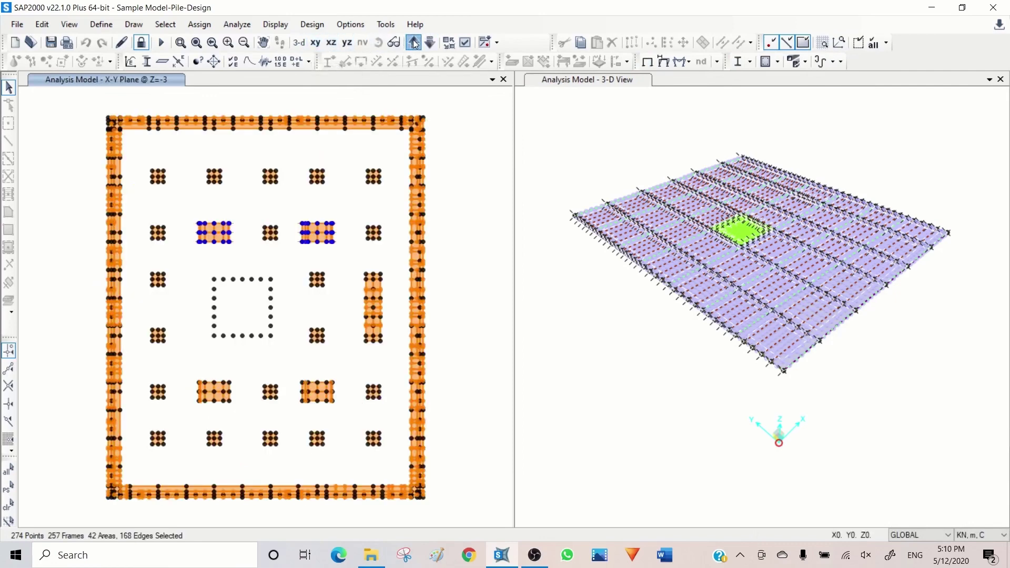
left_click(414, 43)
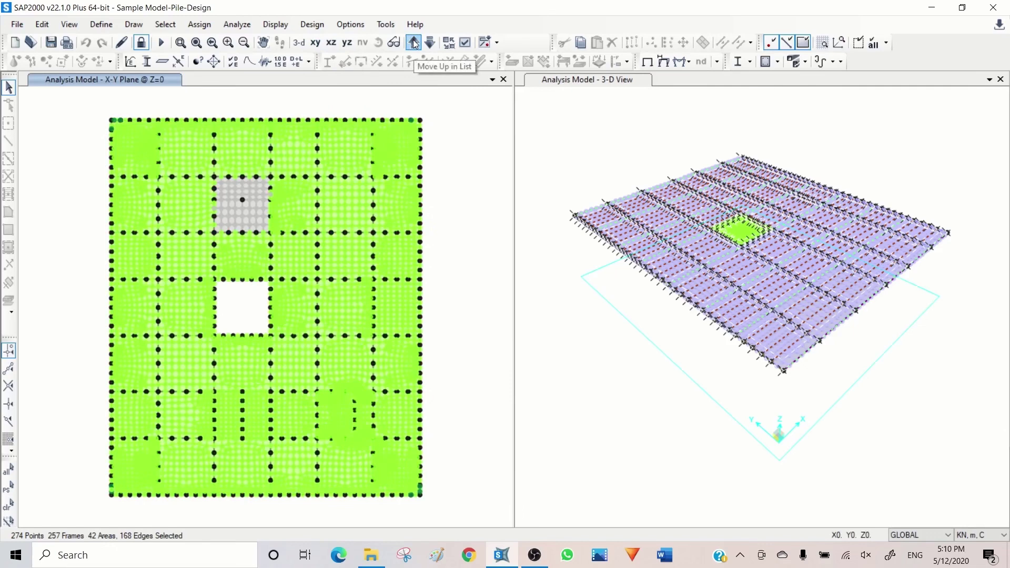
left_click(415, 43)
Step: Clear the previous selection, select everything in the Z=4 plan and show only this selection in 3-D
left_click_drag(445, 103, 87, 513)
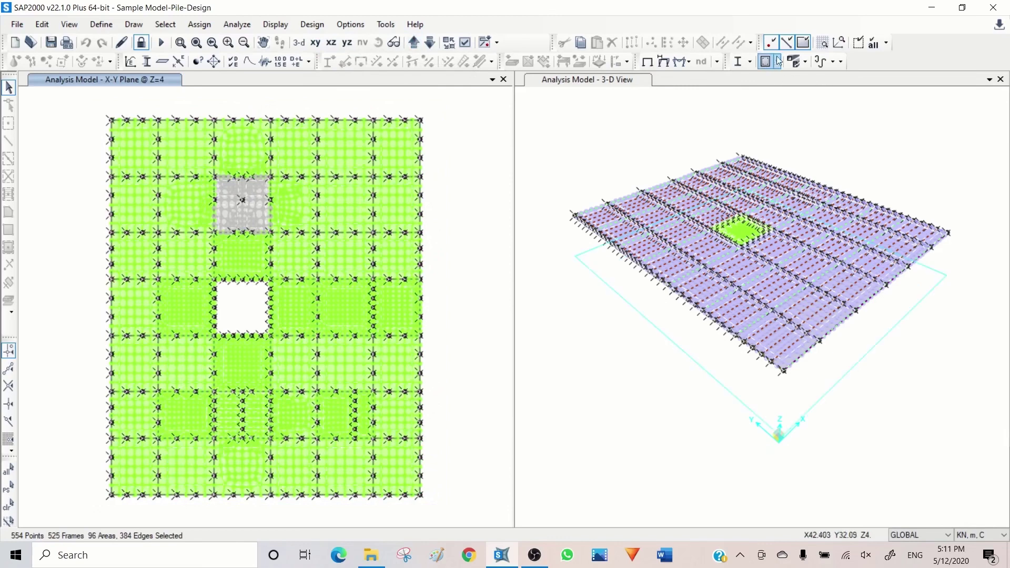
left_click(612, 116)
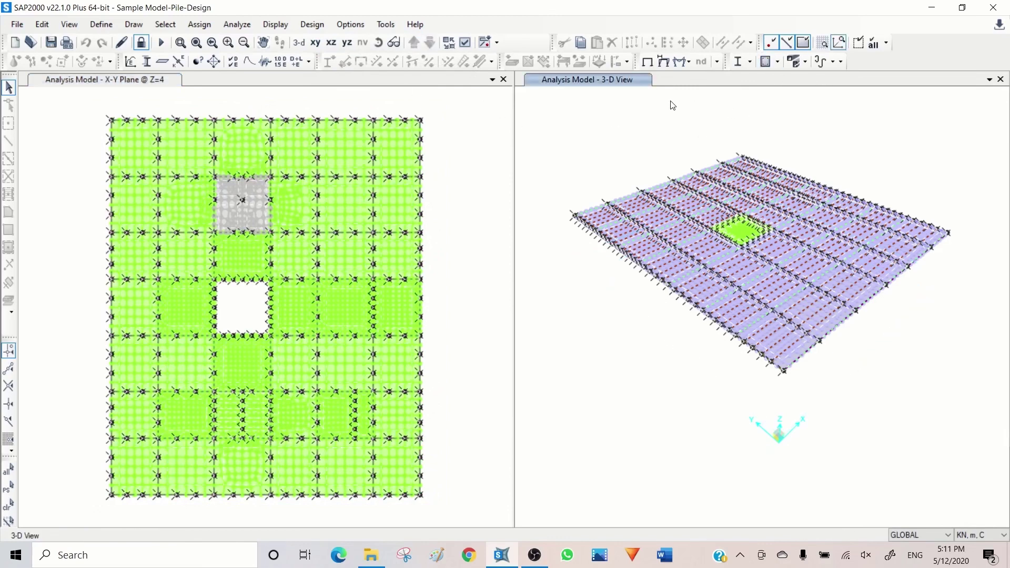
key("ctrl+q")
left_click_drag(447, 99, 86, 517)
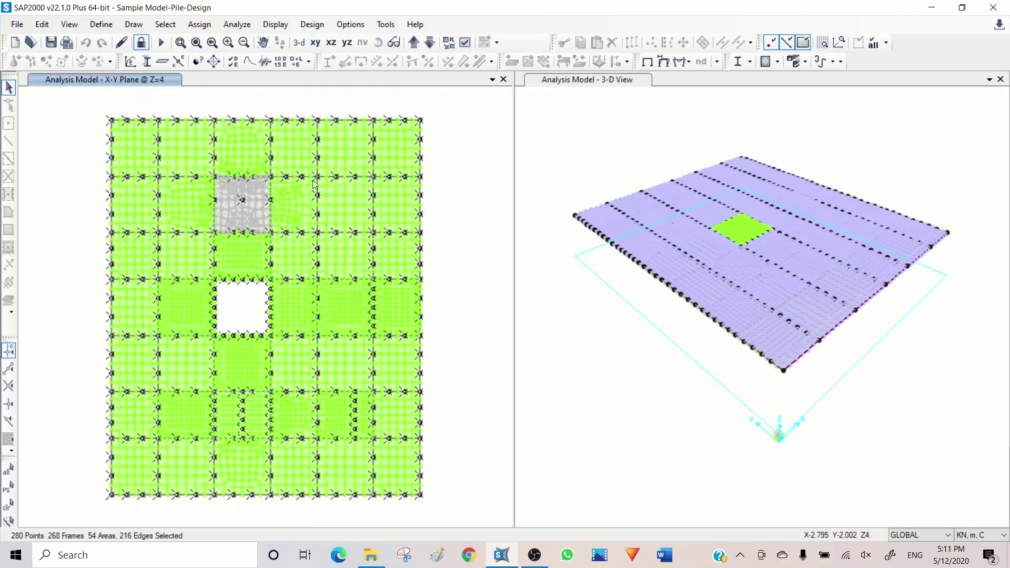
left_click(858, 43)
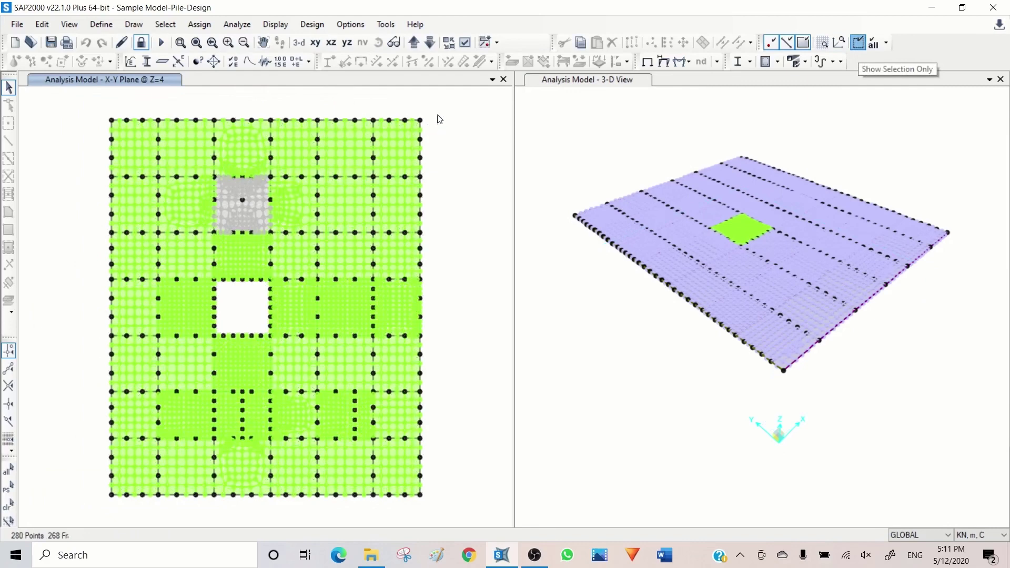
left_click(299, 44)
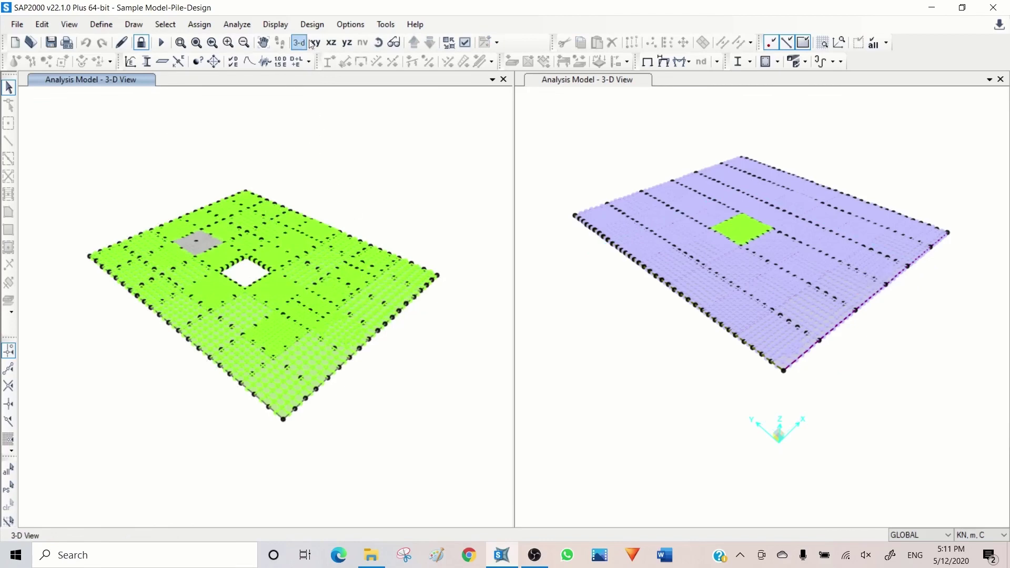
Step: Display the resultant M22 shell contours for COMBU-G2 on both the Z=4 and Z=11 slabs
left_click(180, 43)
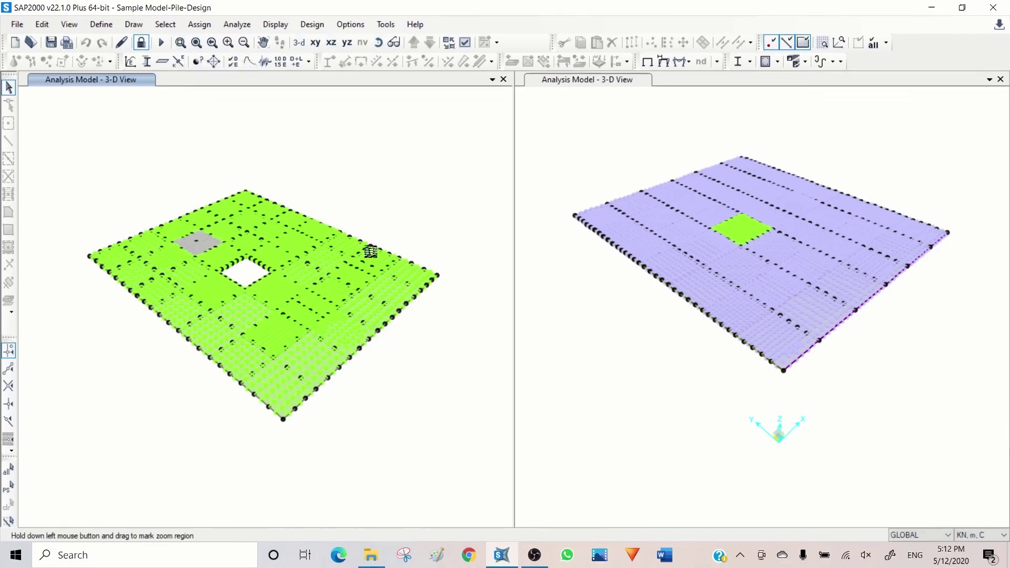
left_click_drag(408, 219, 264, 326)
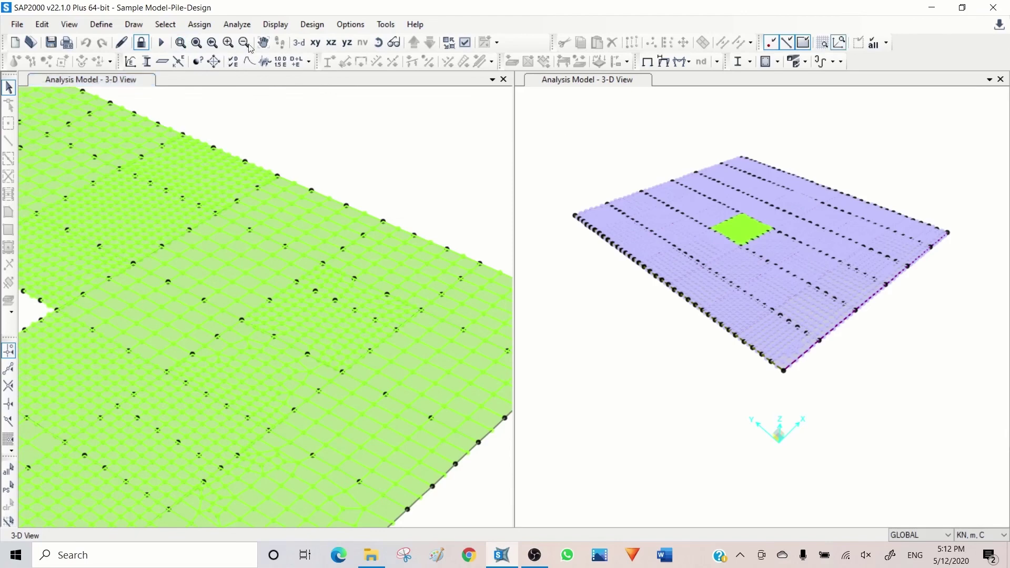
left_click(180, 42)
left_click(180, 42)
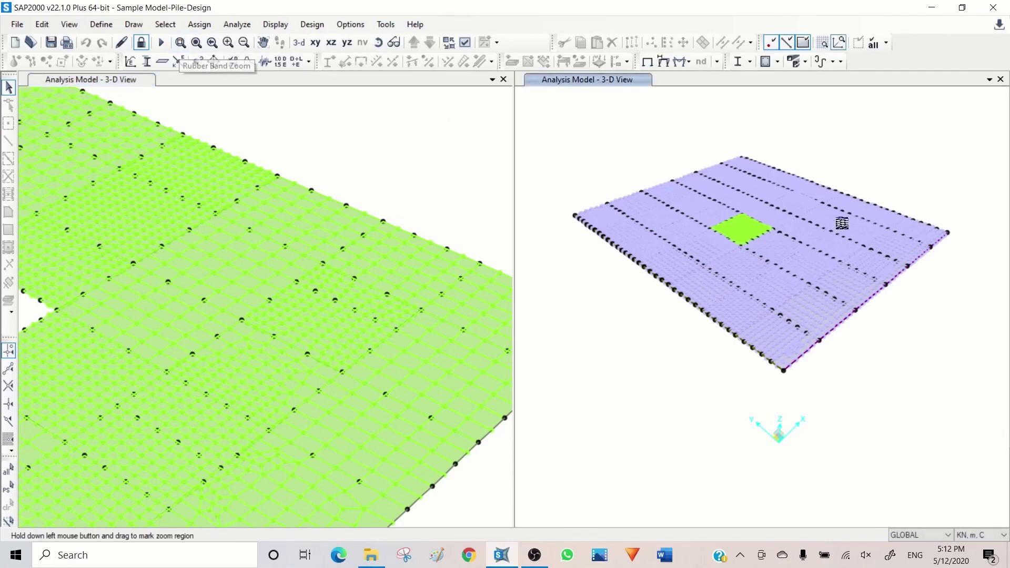
left_click_drag(946, 178, 727, 328)
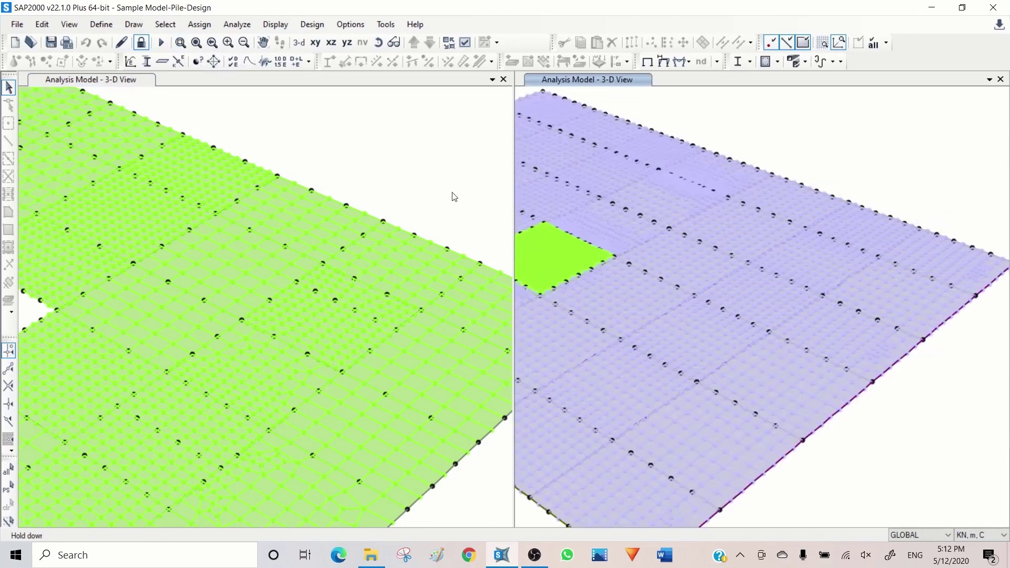
left_click(414, 110)
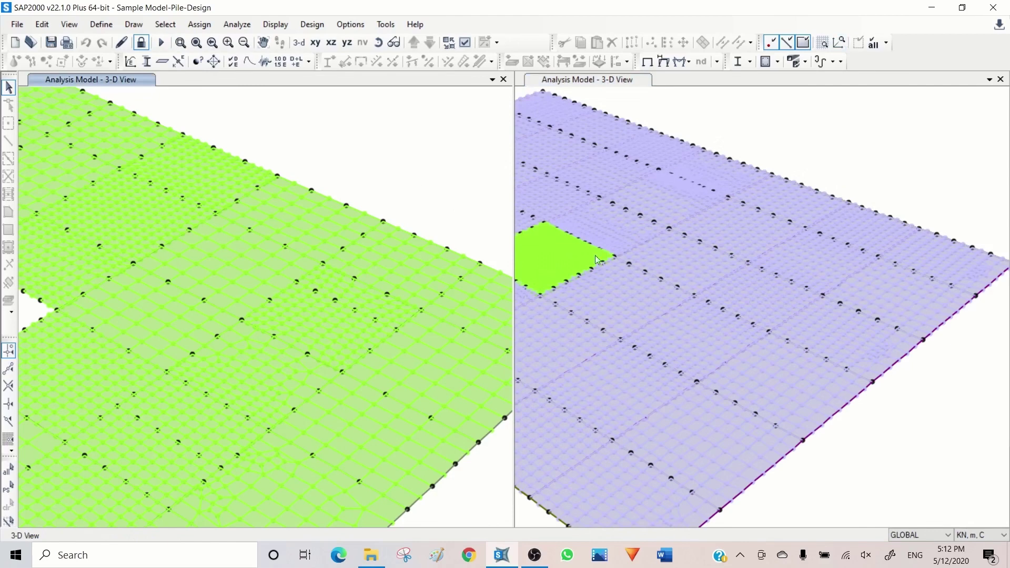
left_click(690, 63)
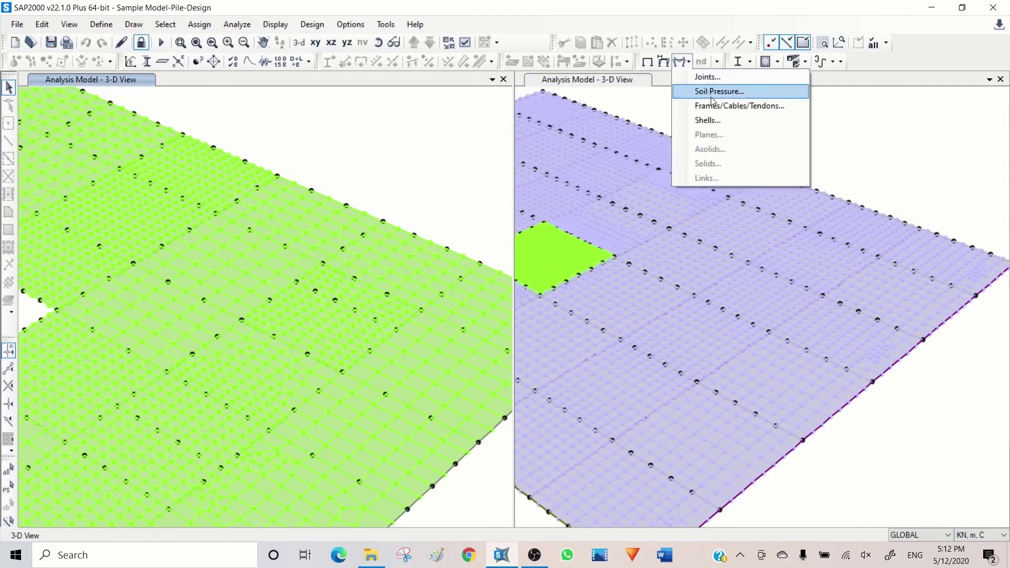
left_click(715, 119)
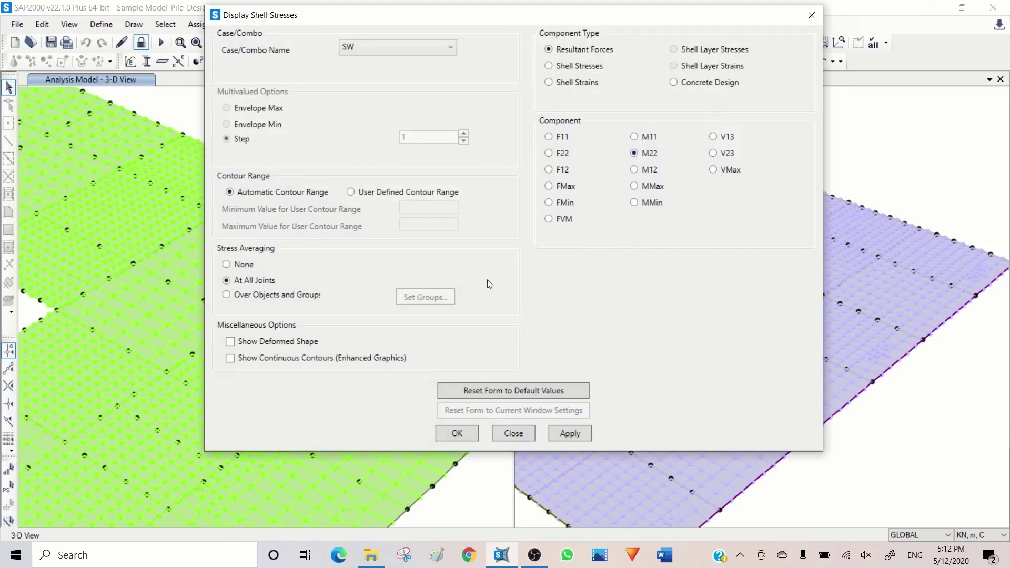
left_click(415, 49)
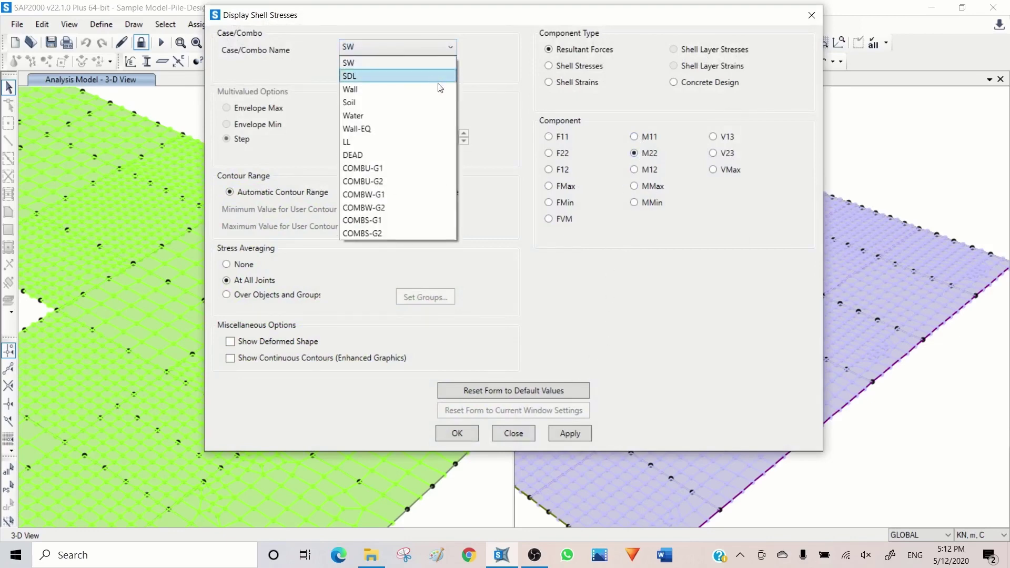
left_click(390, 181)
left_click(572, 434)
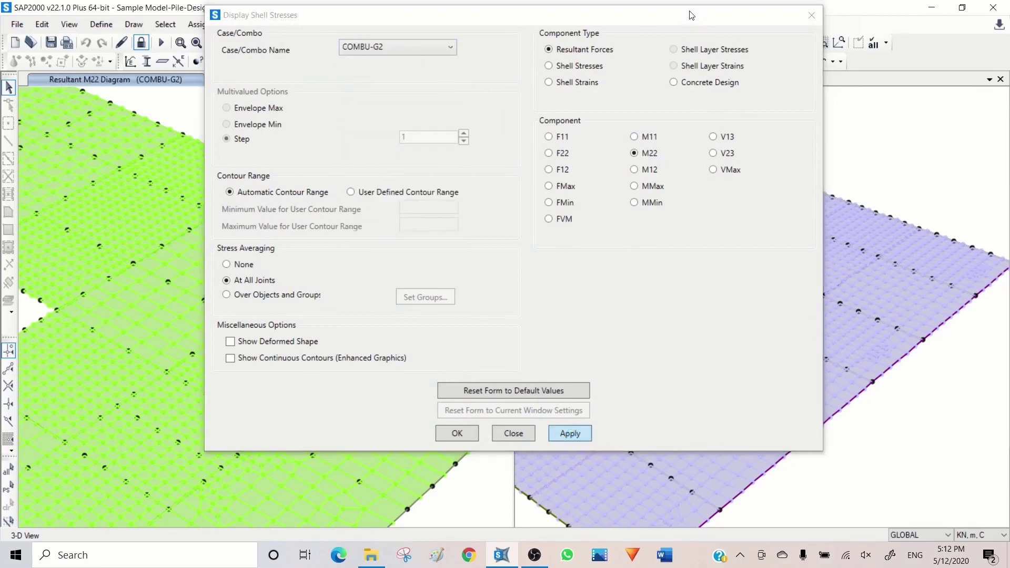
left_click(896, 108)
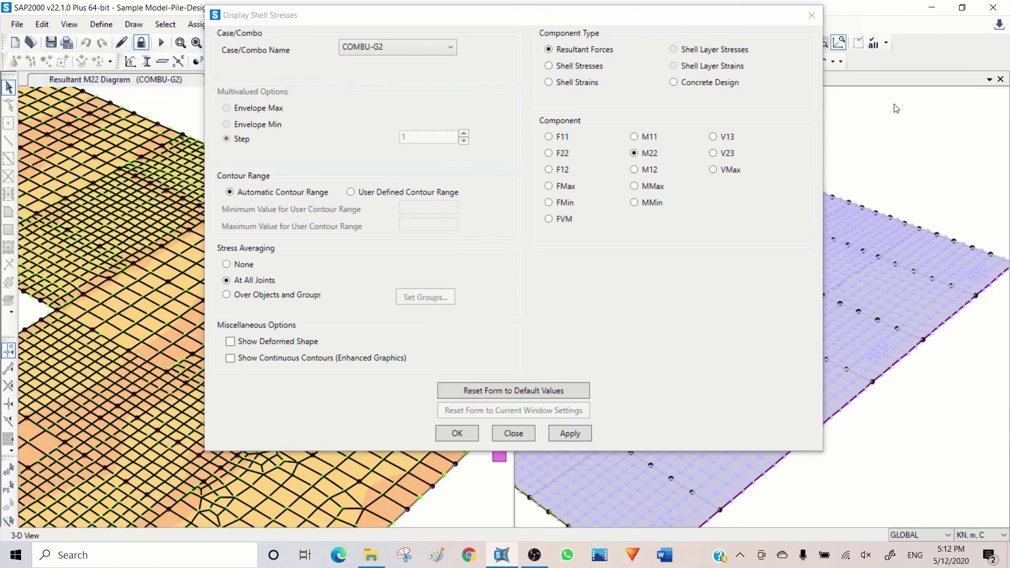
left_click(565, 432)
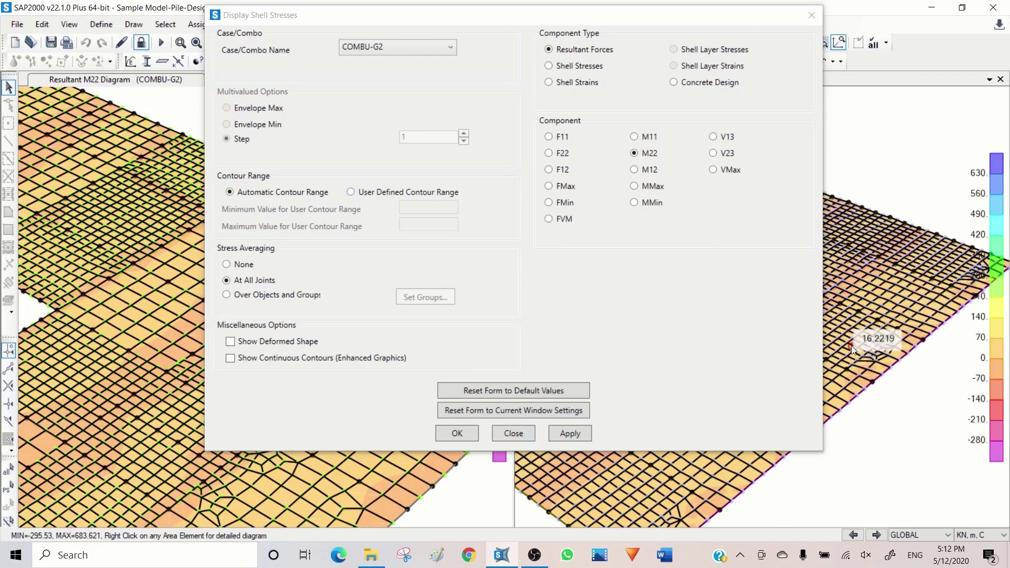
Step: Set a user-defined contour range of -20 to 20 kN-m/m and apply it to the M22 diagrams of both slabs
left_click(350, 192)
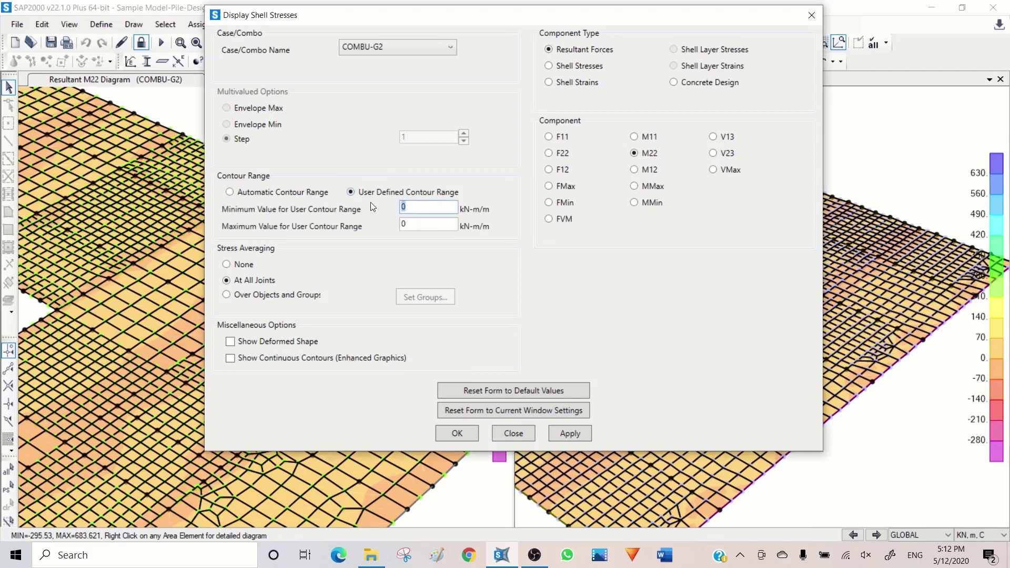
type("-20")
double_click(417, 225)
left_click(566, 434)
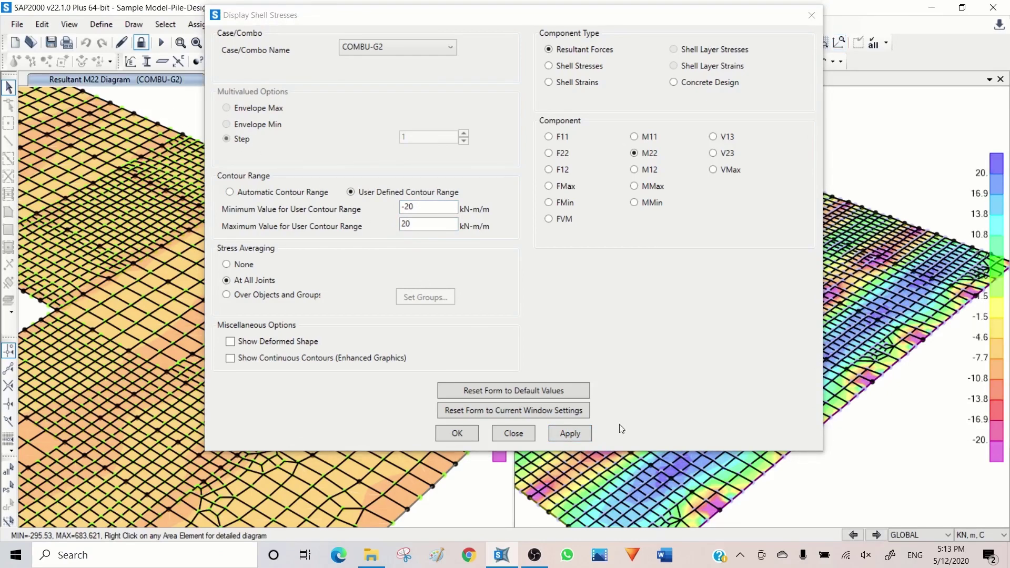
left_click(572, 433)
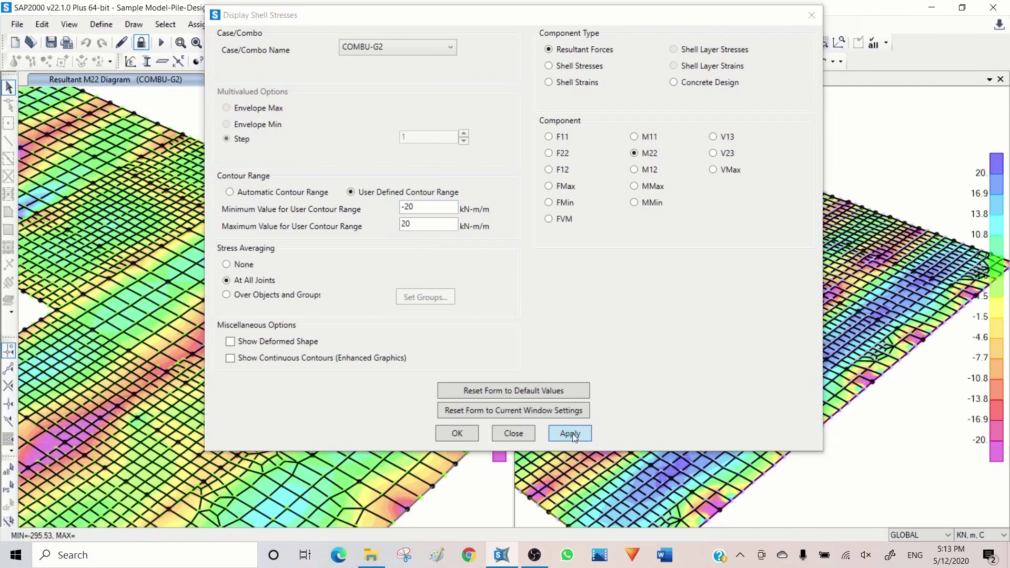
left_click(514, 433)
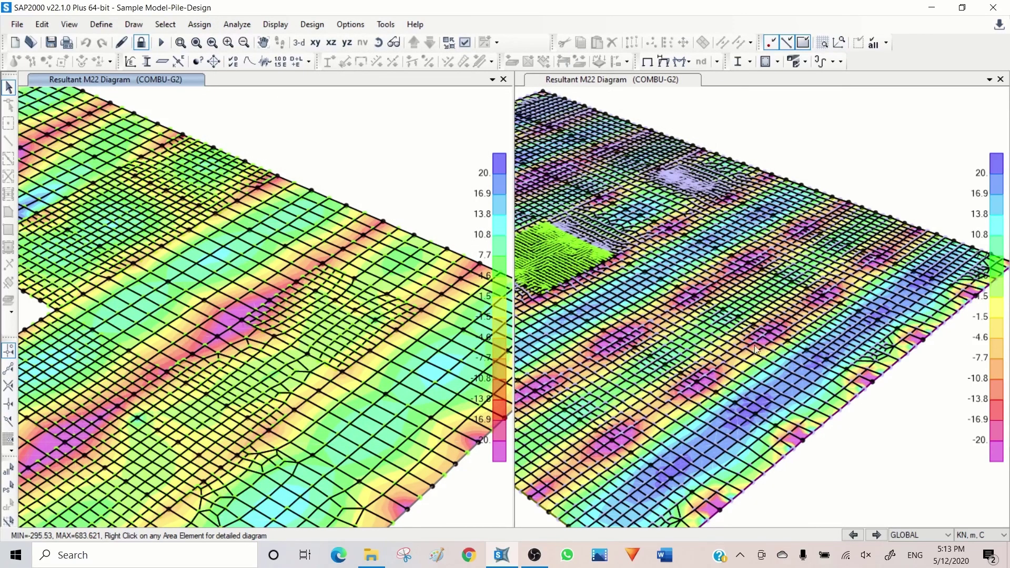
Step: Examine the M22 values on the Z=11 slab around the column supports and in the adjoining spans
left_click(886, 471)
mouse_move(794, 391)
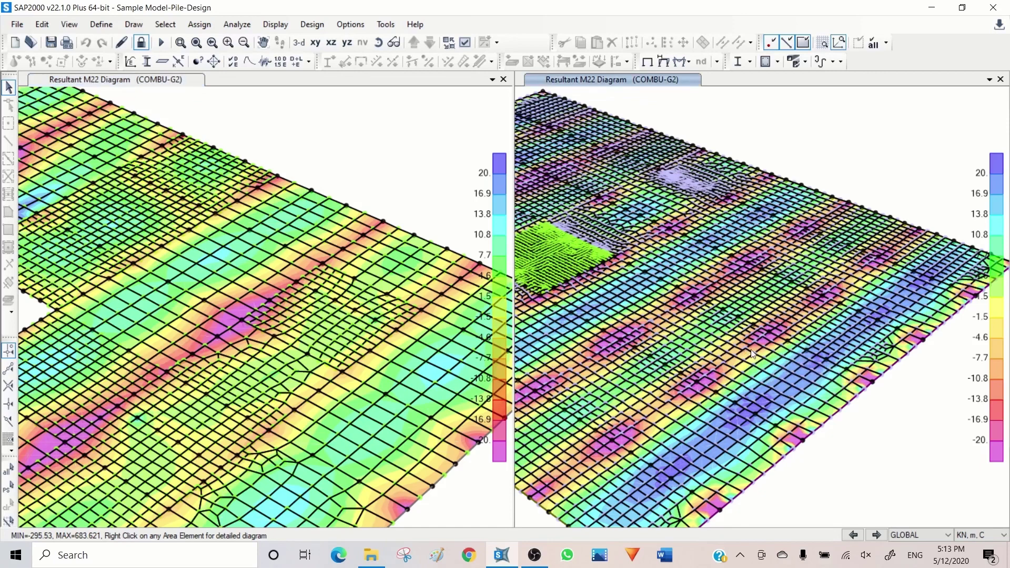
mouse_move(761, 332)
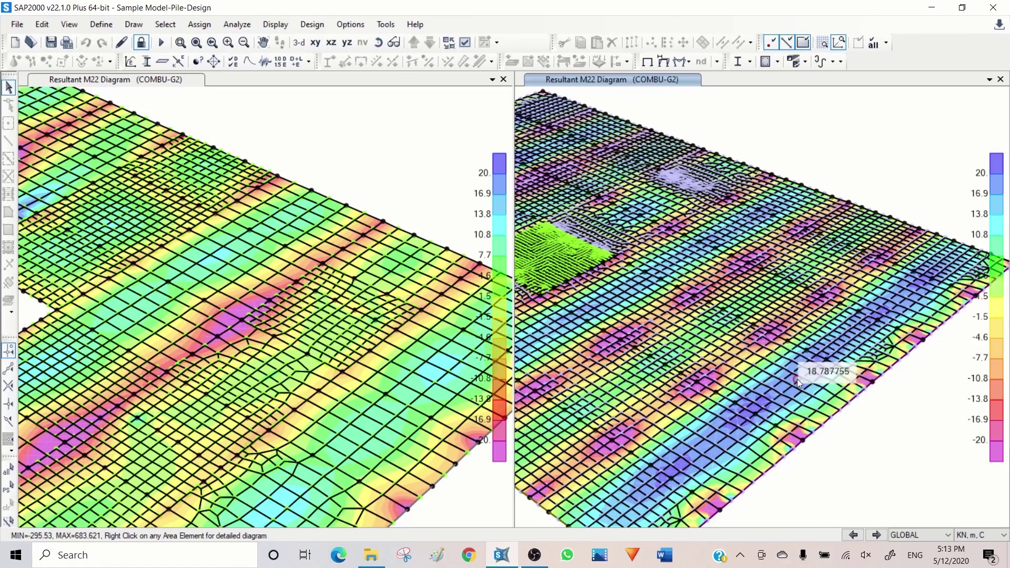
mouse_move(769, 351)
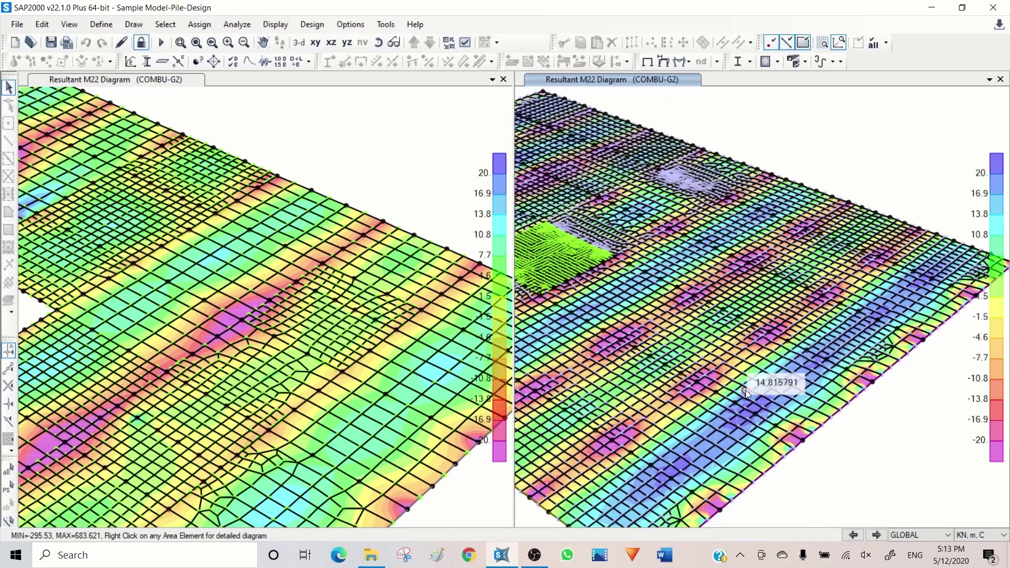
mouse_move(749, 388)
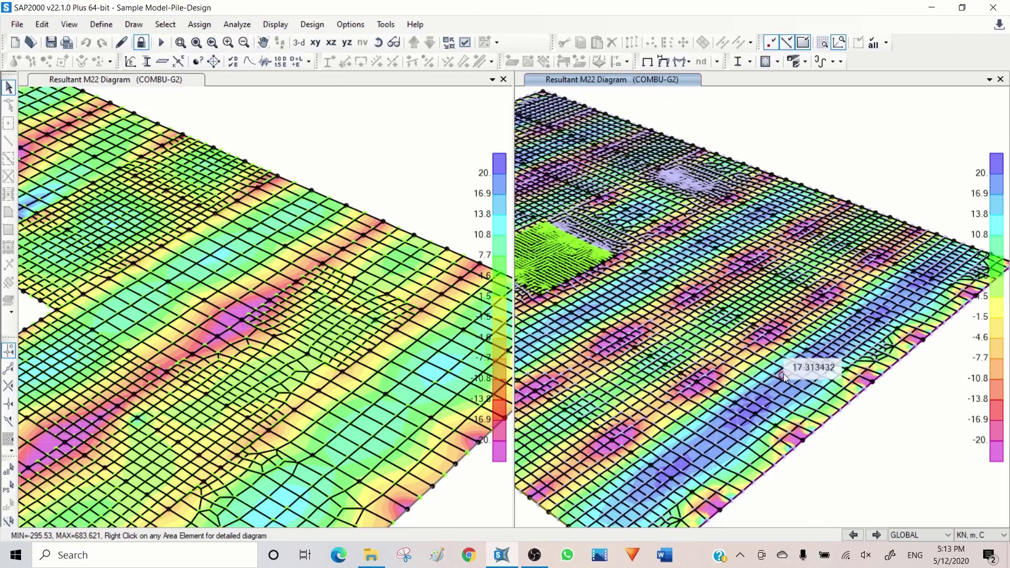
mouse_move(791, 365)
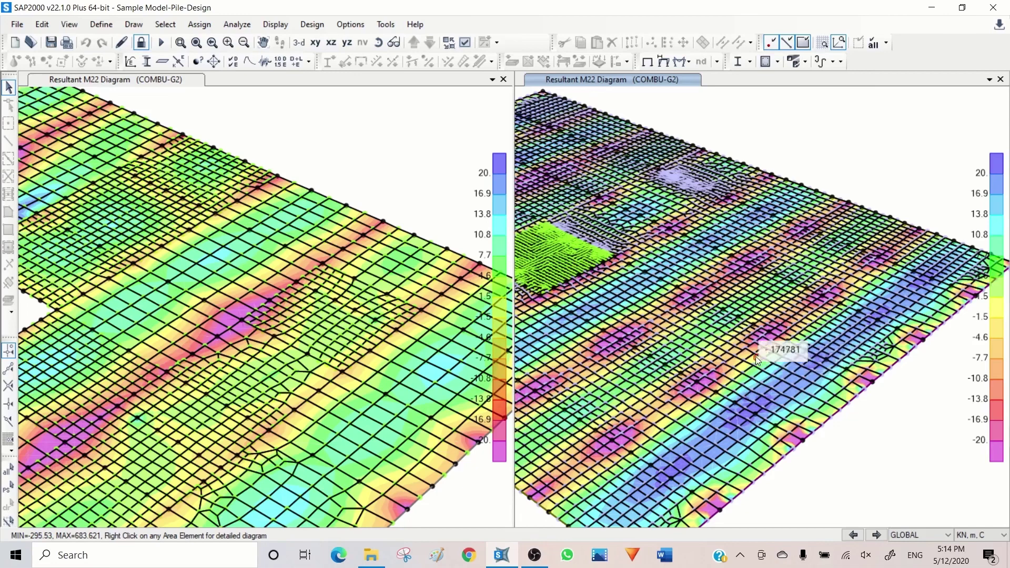
mouse_move(735, 355)
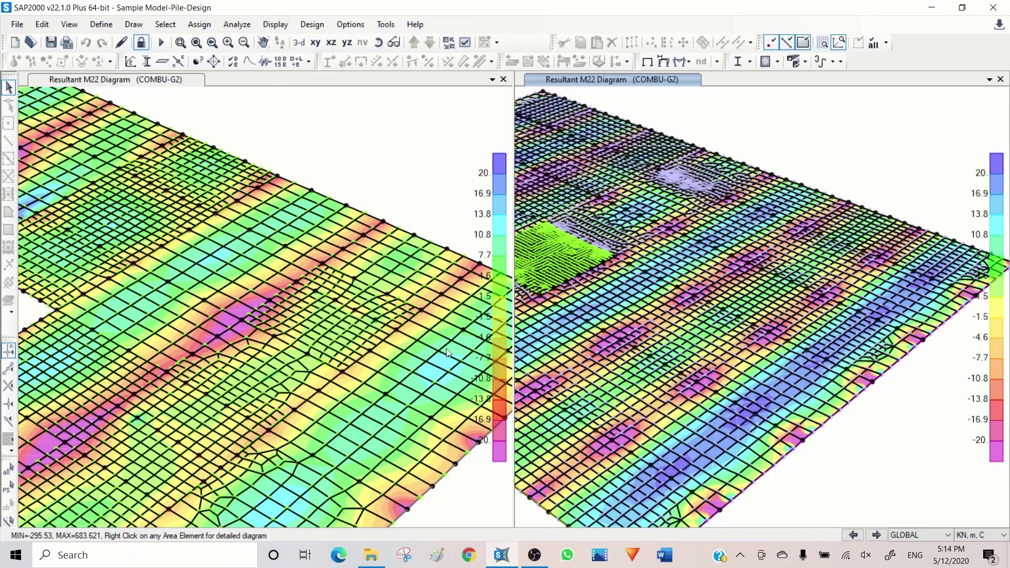
Step: Display the frame Moment 3-3 diagram for COMBU-G2 on the Z=11 floor as a filled diagram
left_click(432, 184)
left_click(707, 109)
left_click(689, 60)
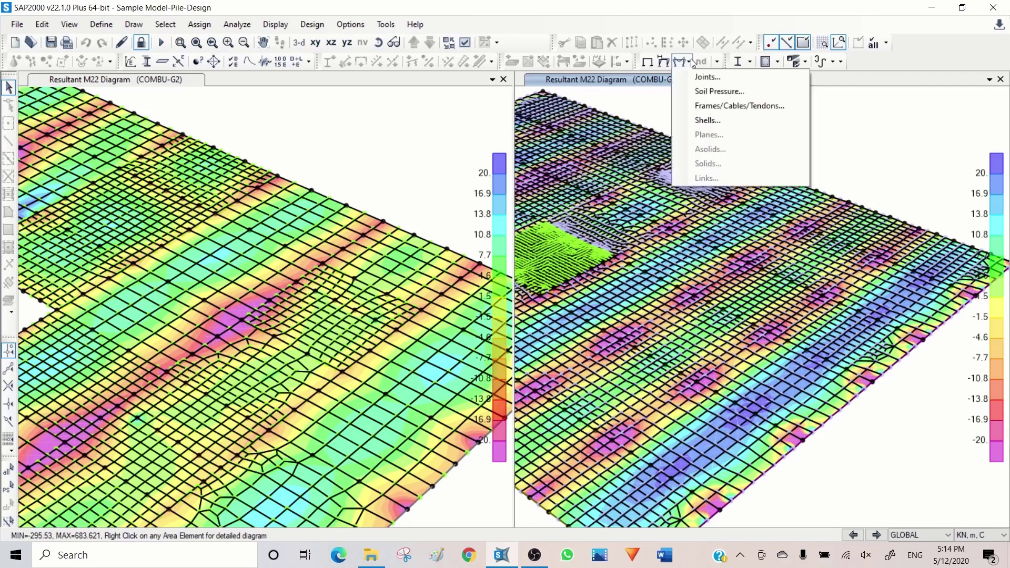
left_click(712, 107)
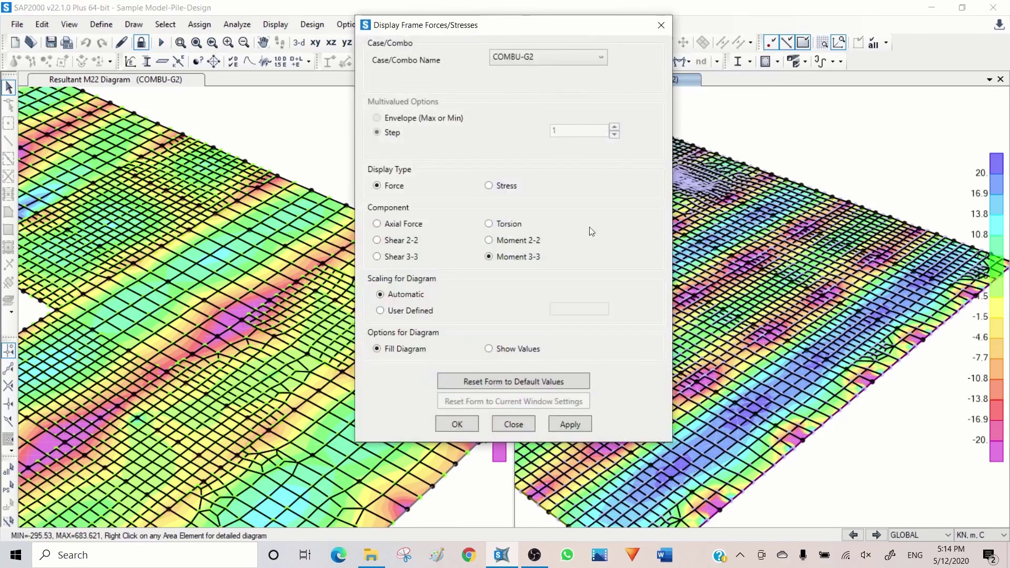
left_click(571, 425)
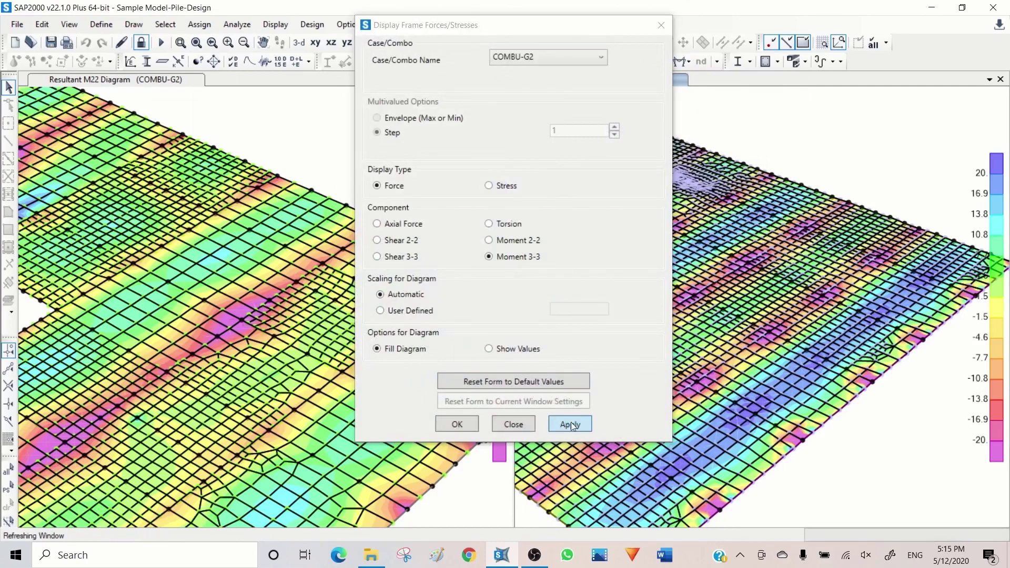
left_click(514, 425)
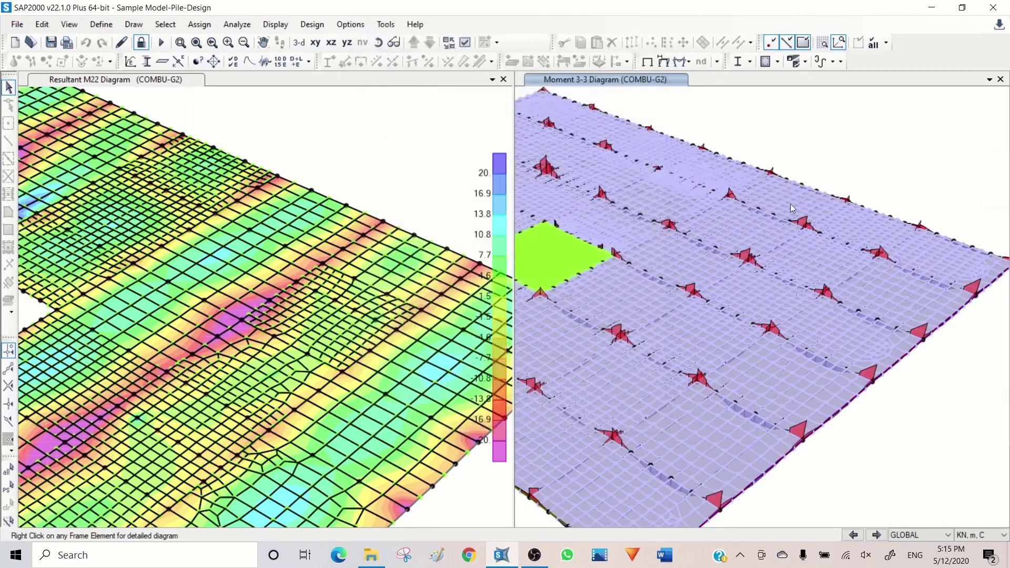
Step: Hide the area objects in the Z=11 frame moment view so only the framing and its diagrams are drawn
left_click(465, 43)
left_click(495, 313)
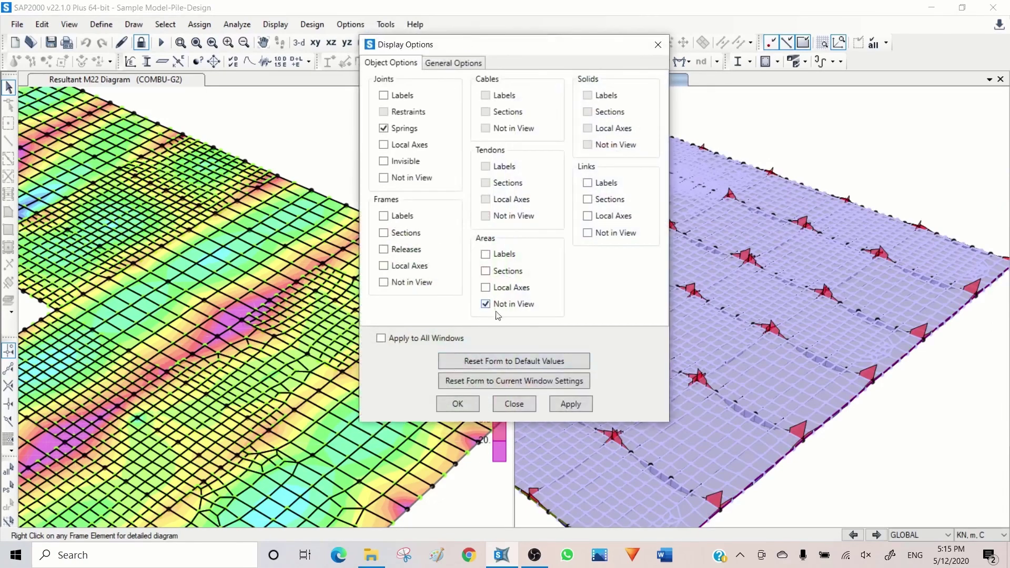
left_click(571, 406)
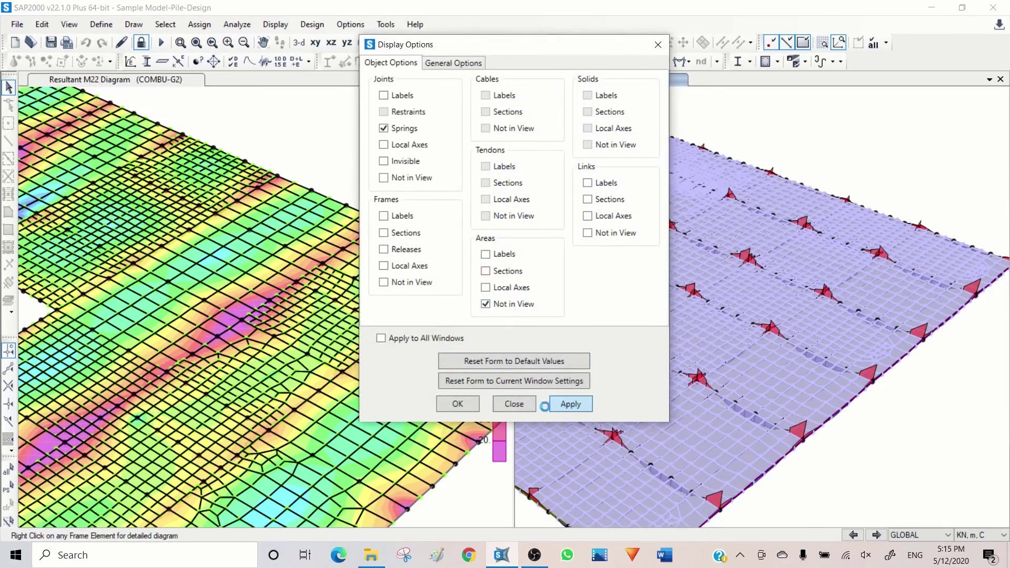
left_click(515, 404)
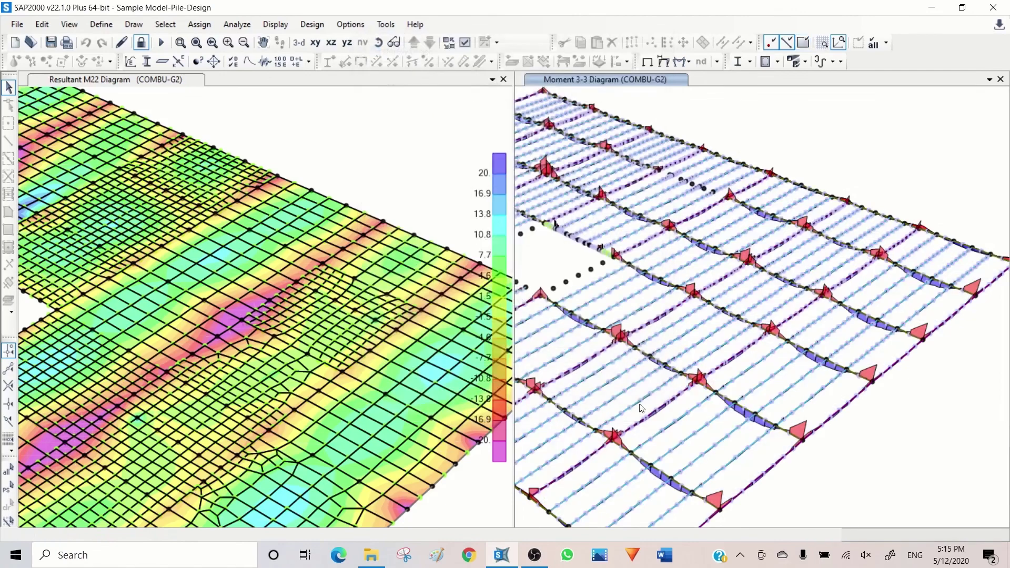
Step: Examine the Moment 3-3 diagrams of the Z=11 floor beams at the supports and within the spans, comparing them with the M22 slab contours
mouse_move(782, 375)
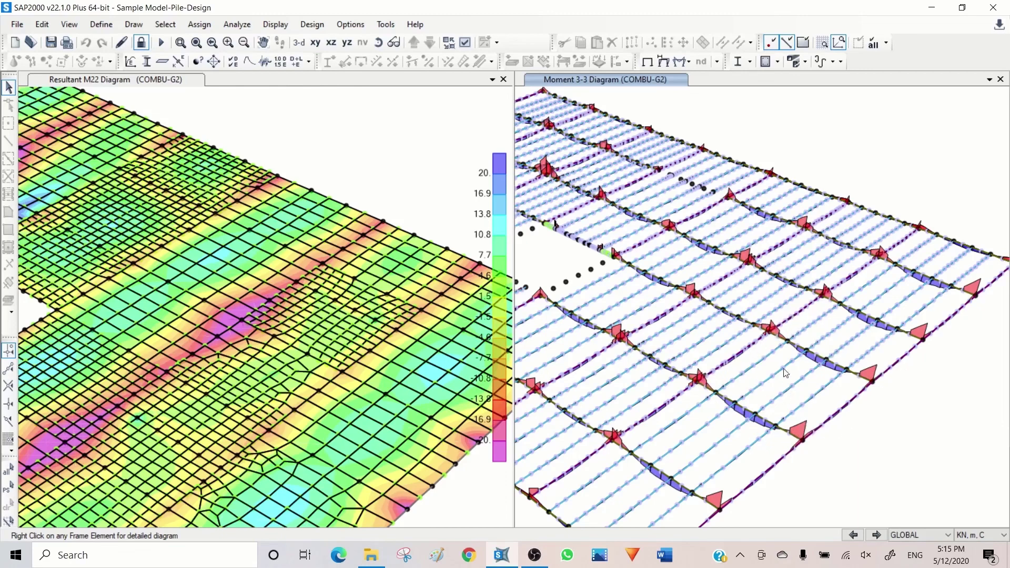
mouse_move(772, 339)
mouse_move(756, 388)
mouse_move(816, 374)
mouse_move(817, 356)
left_click(394, 168)
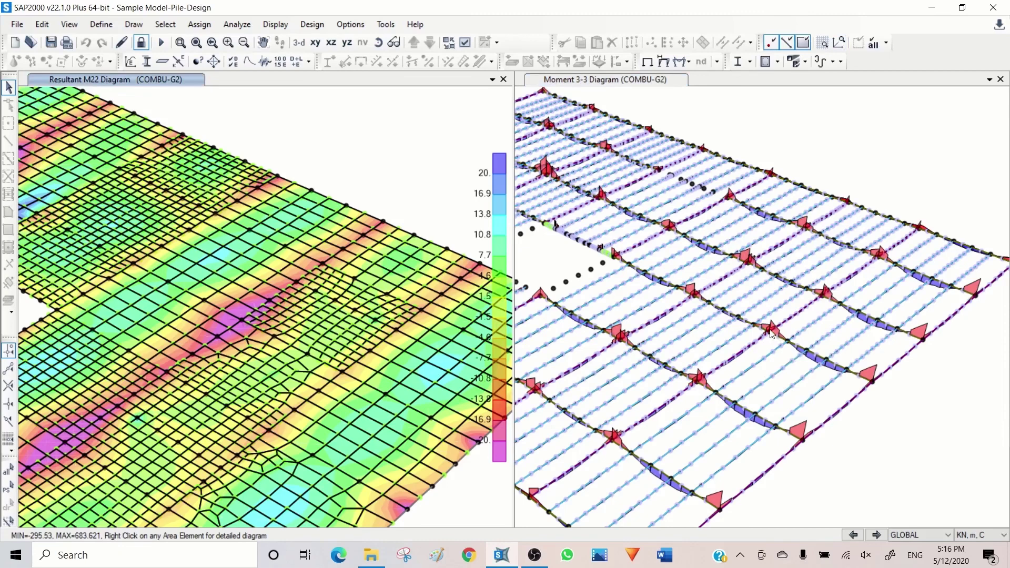
left_click(830, 348)
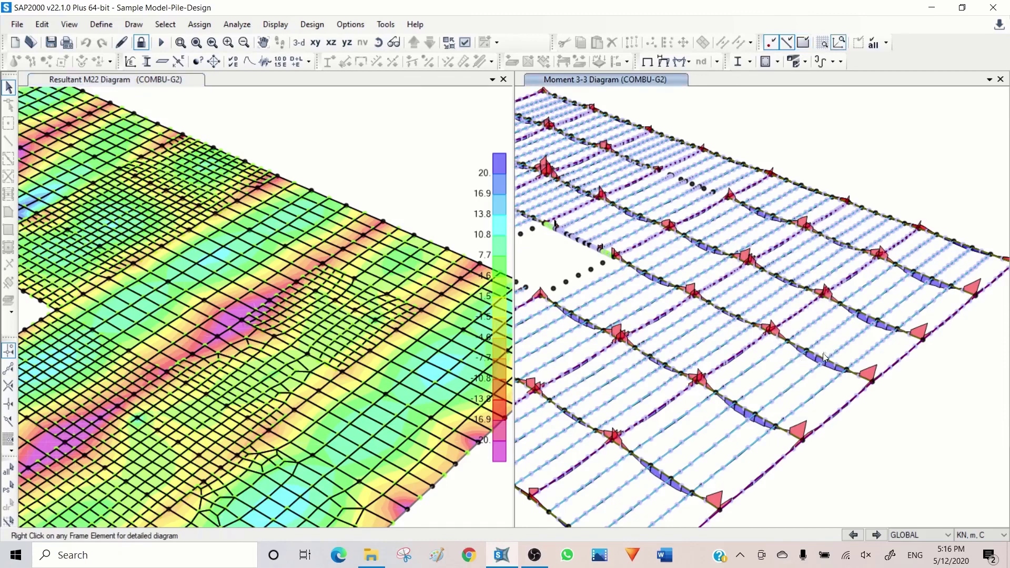
mouse_move(819, 357)
Step: Hide the area objects in the Z=4 slab view as well
left_click(376, 148)
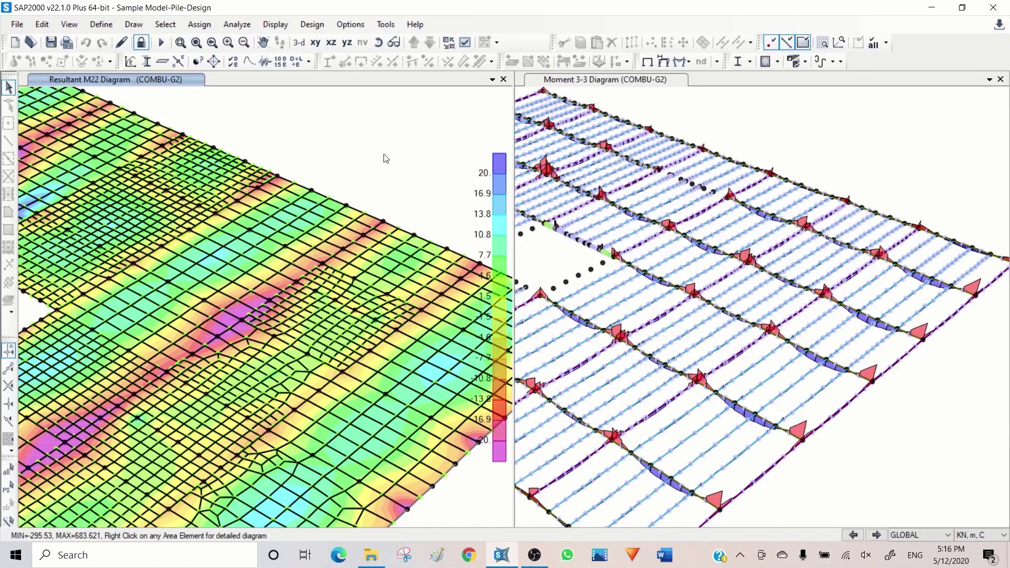
left_click(466, 42)
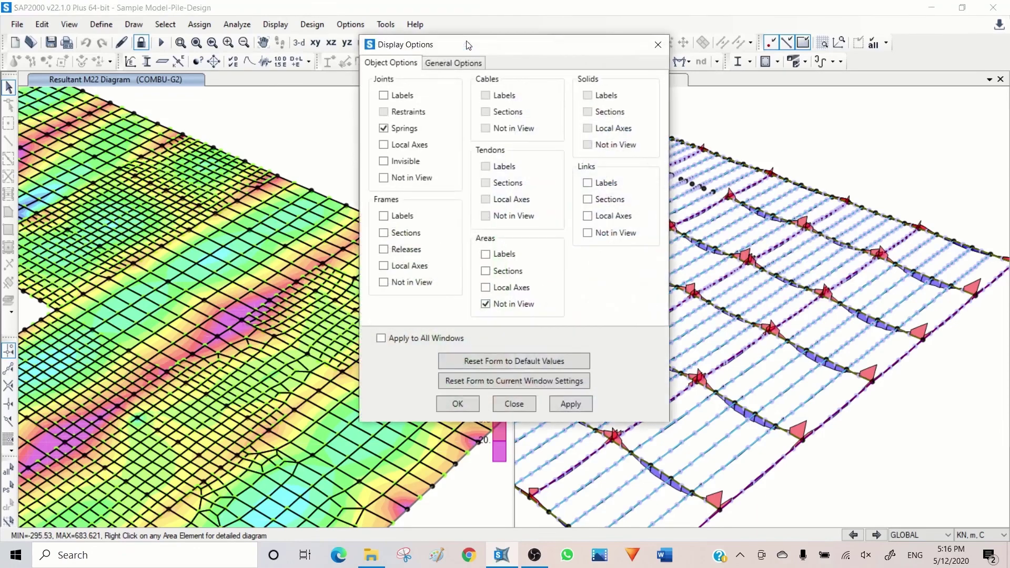
left_click(570, 406)
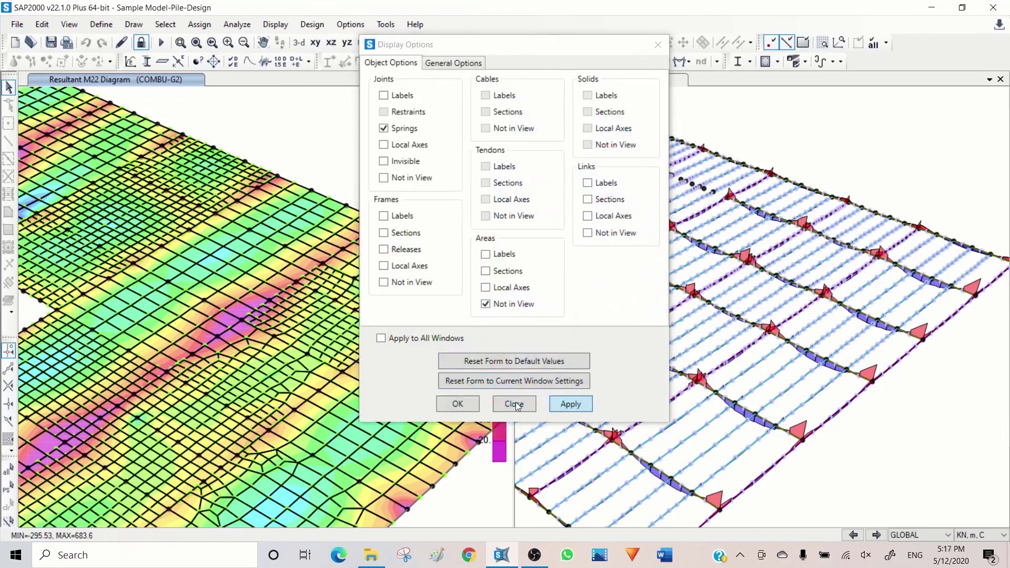
left_click(514, 404)
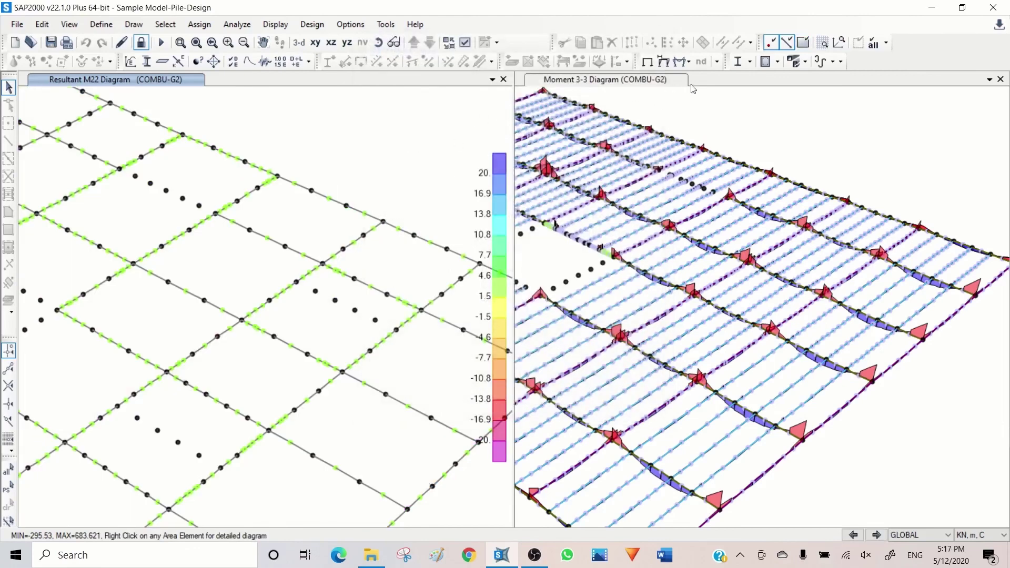
Step: Display the frame Moment 3-3 force diagram for COMBU-G2 on the Z=4 floor, filled and automatically scaled
left_click(683, 62)
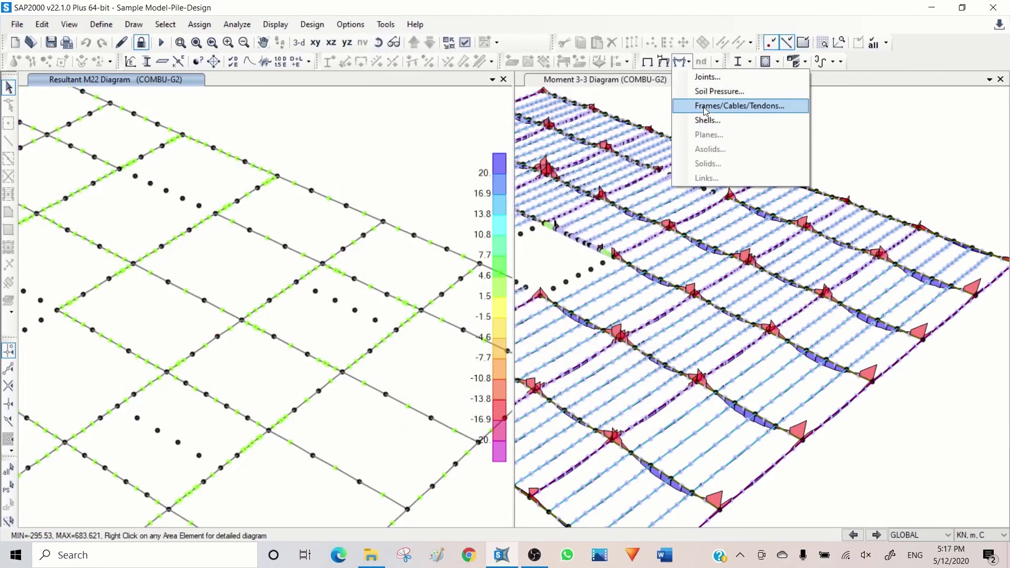
left_click(727, 105)
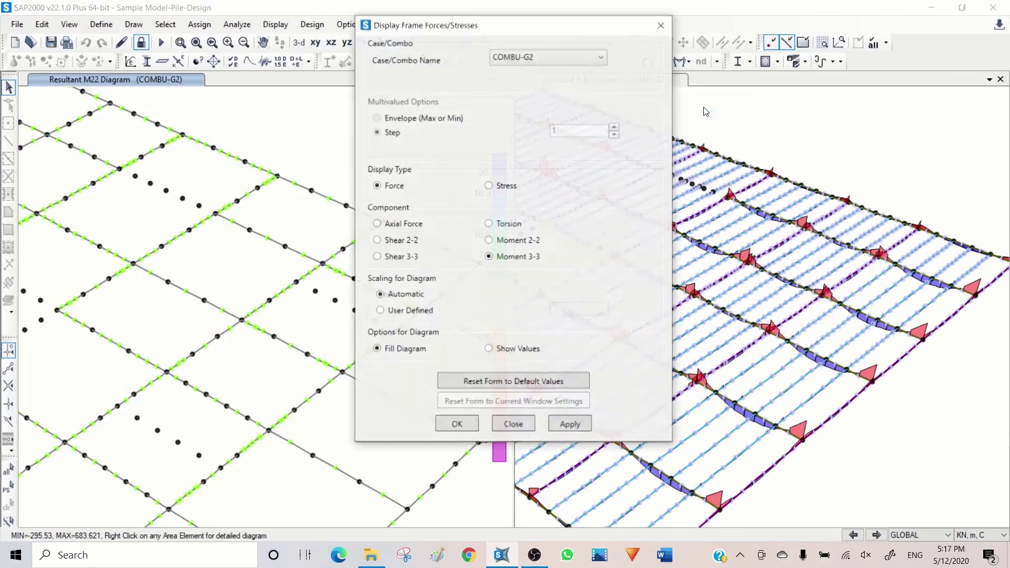
left_click(568, 425)
left_click_drag(527, 26, 787, 31)
Step: Examine the Moment 3-3 values of the Z=4 floor beams in the edge spans and around the floor opening
mouse_move(400, 405)
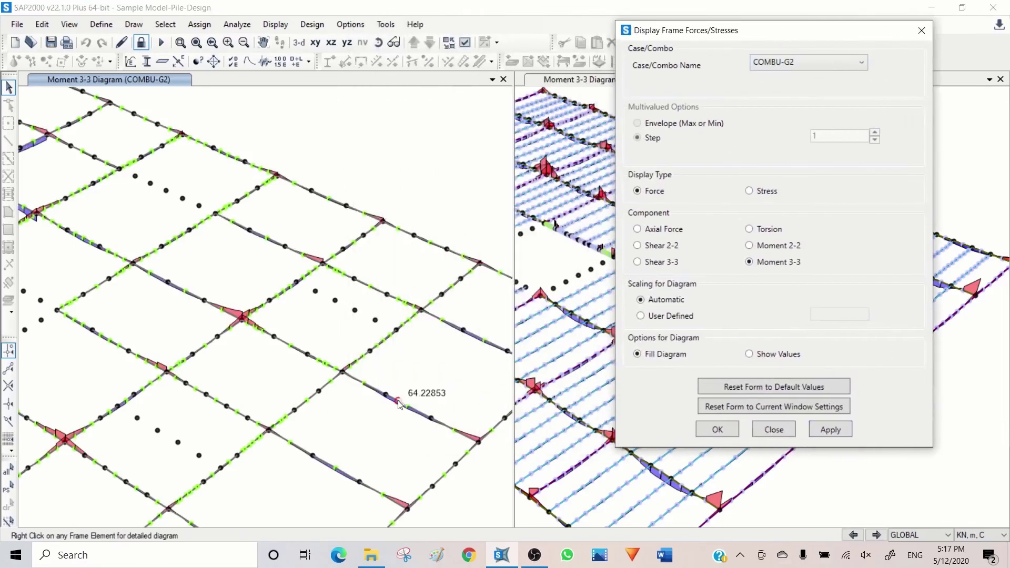
mouse_move(331, 470)
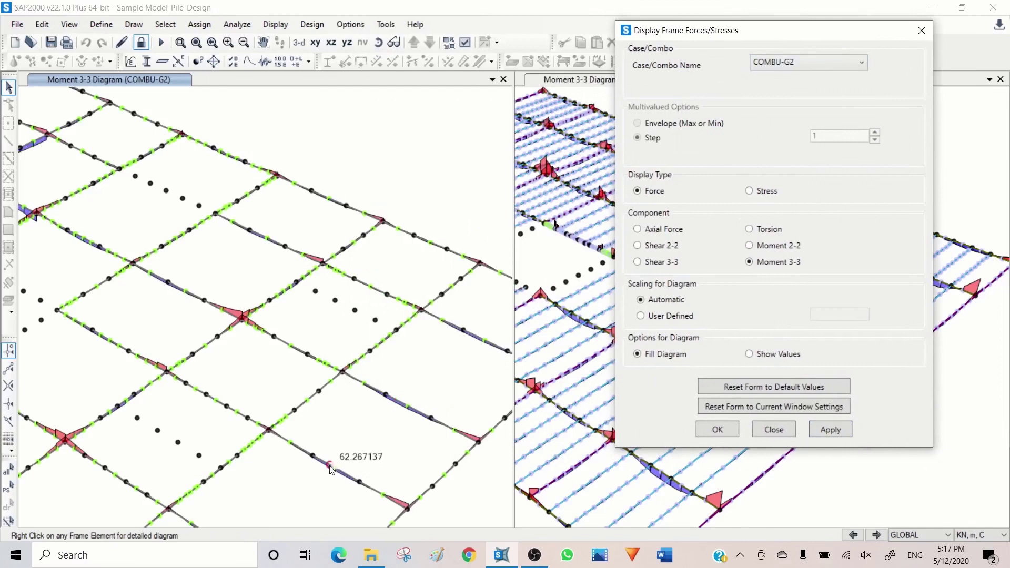
mouse_move(306, 405)
mouse_move(367, 387)
mouse_move(344, 373)
mouse_move(176, 289)
middle_click_drag(196, 240, 406, 279)
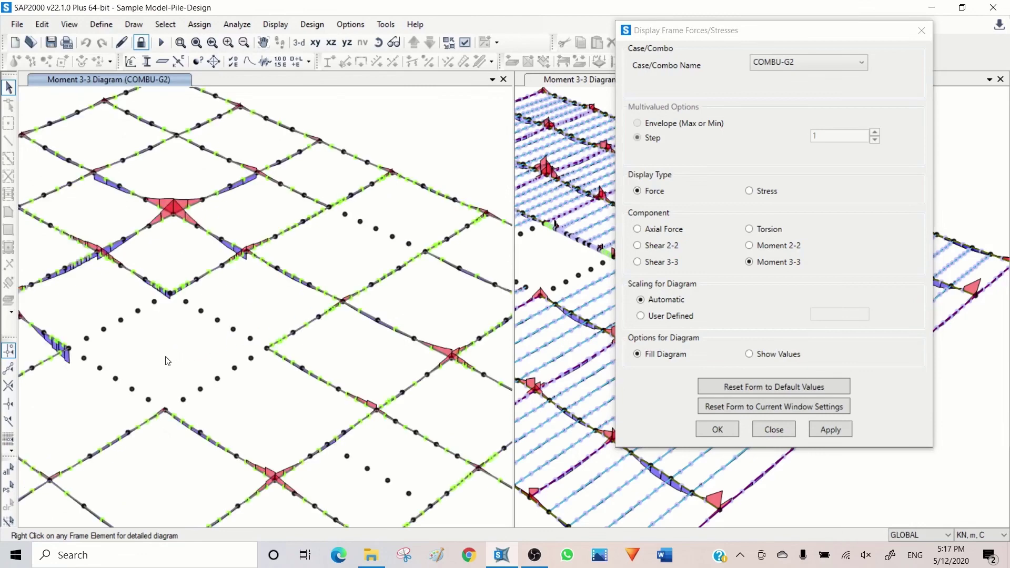
middle_click_drag(161, 336, 334, 268)
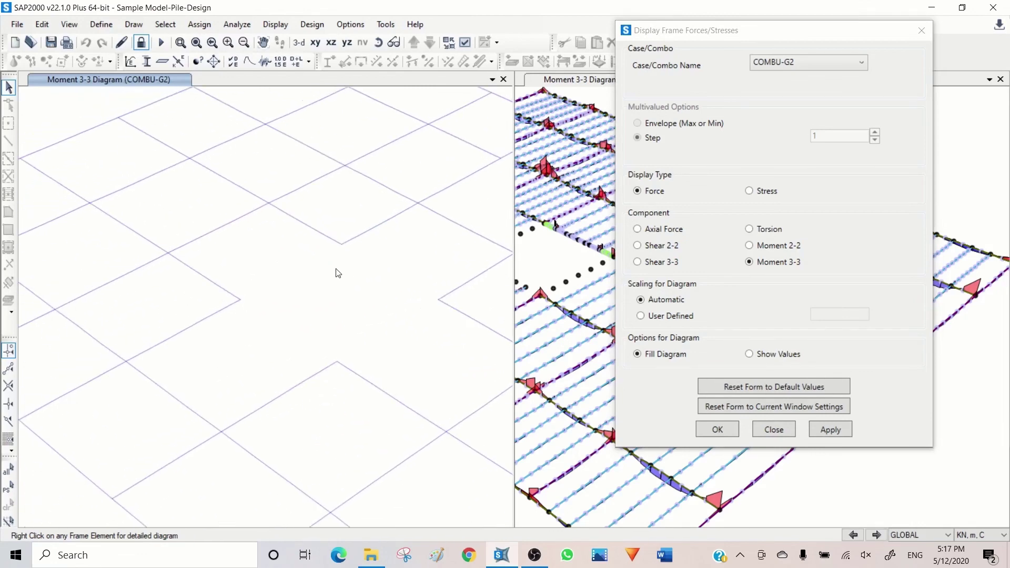
mouse_move(166, 257)
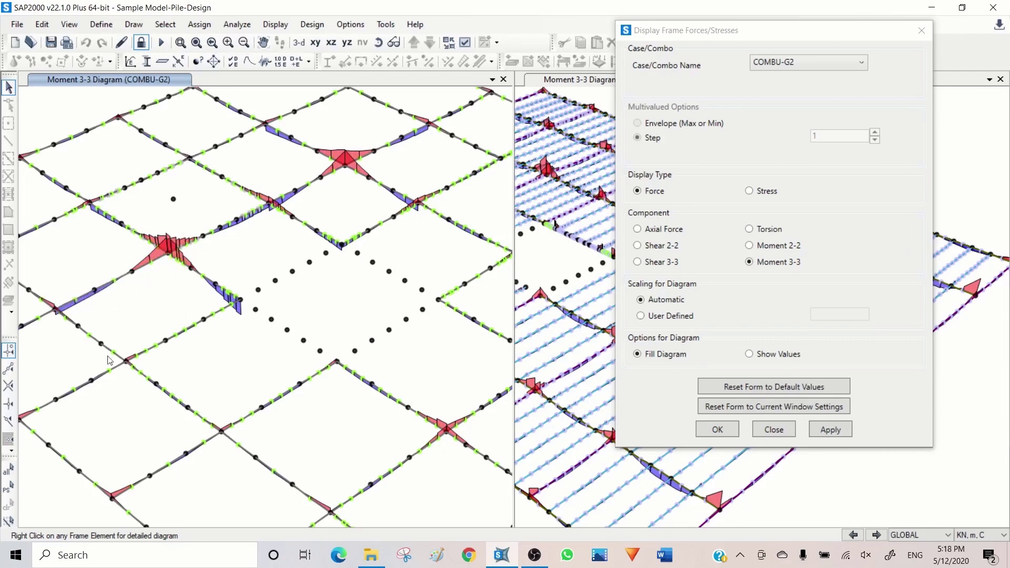
mouse_move(122, 362)
Step: Close the frame force settings and check the Moment 3-3 values of the Z=4 beams in the outer bays beyond the opening
middle_click_drag(422, 352, 271, 296)
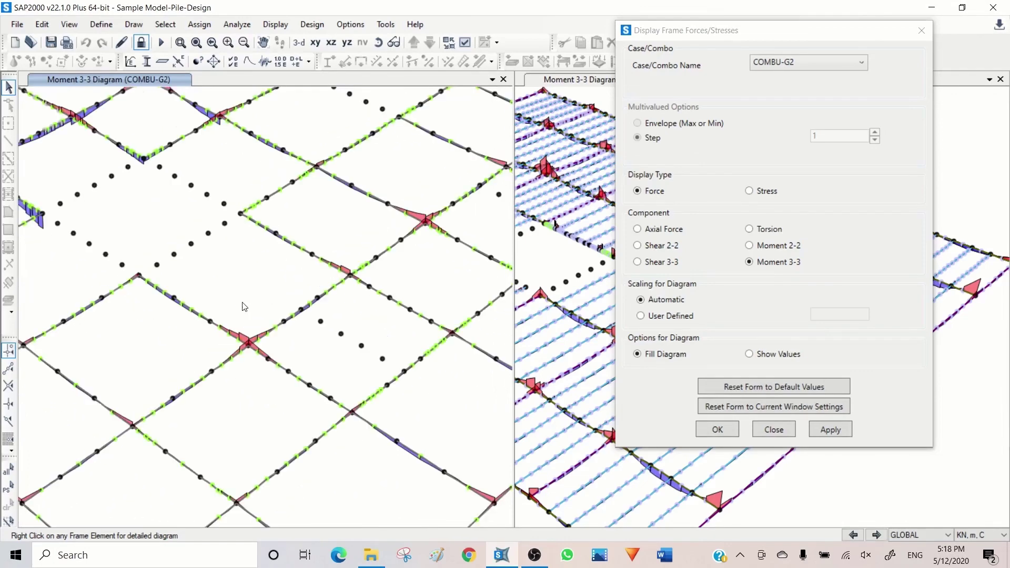
left_click(774, 430)
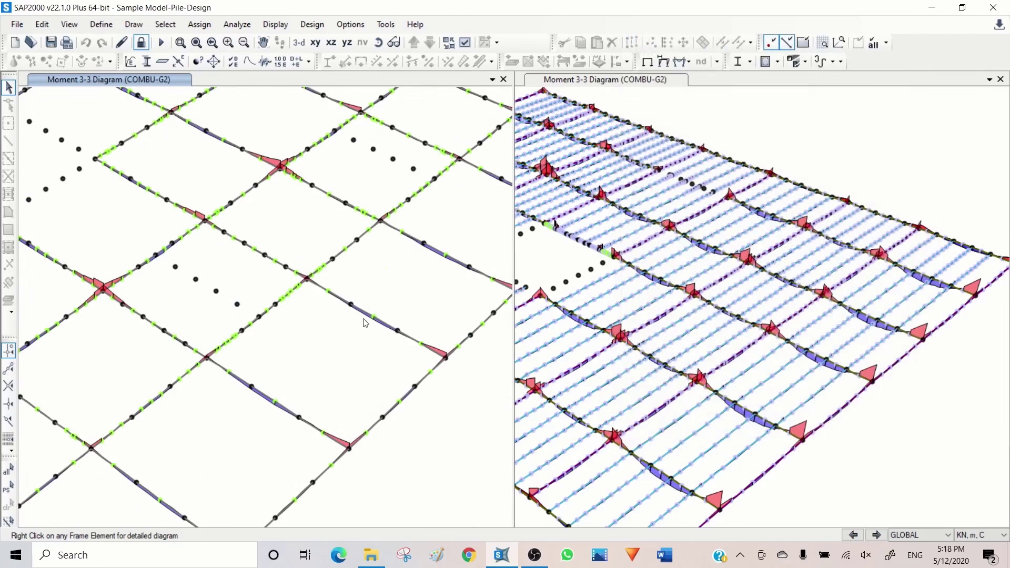
mouse_move(367, 316)
mouse_move(284, 170)
mouse_move(440, 256)
mouse_move(261, 316)
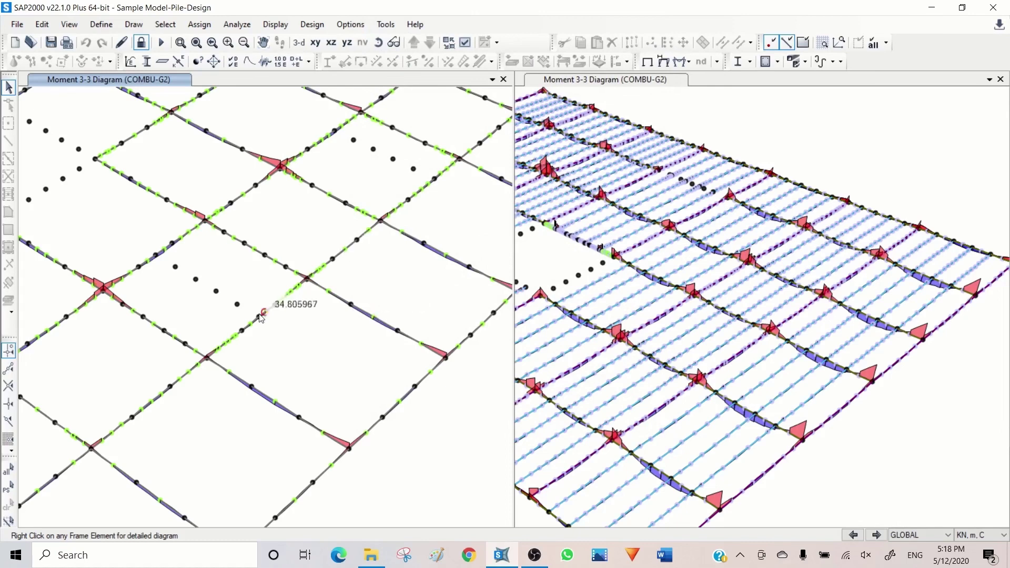